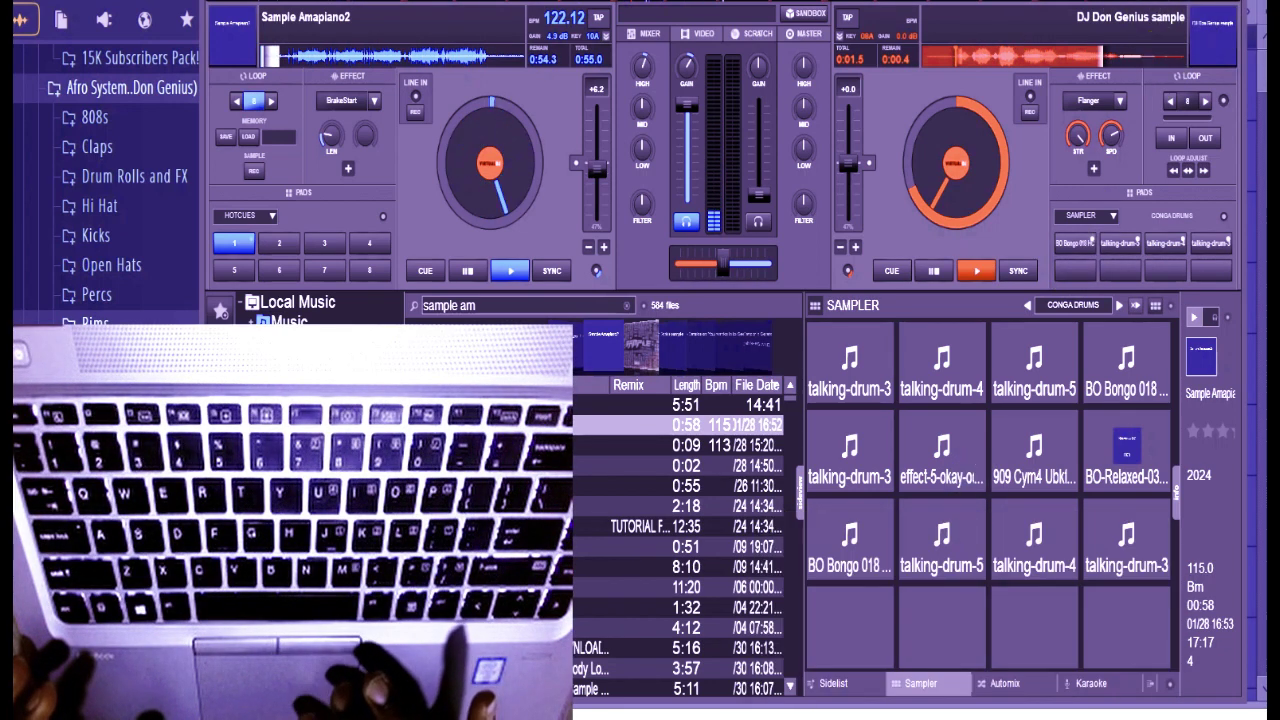
Step: Switch away from the VirtualDJ decks to MusicDiffusion sales analytics showing 1.48€ estimated sales
{"action": "left_click", "coordinate": [1008, 668]}
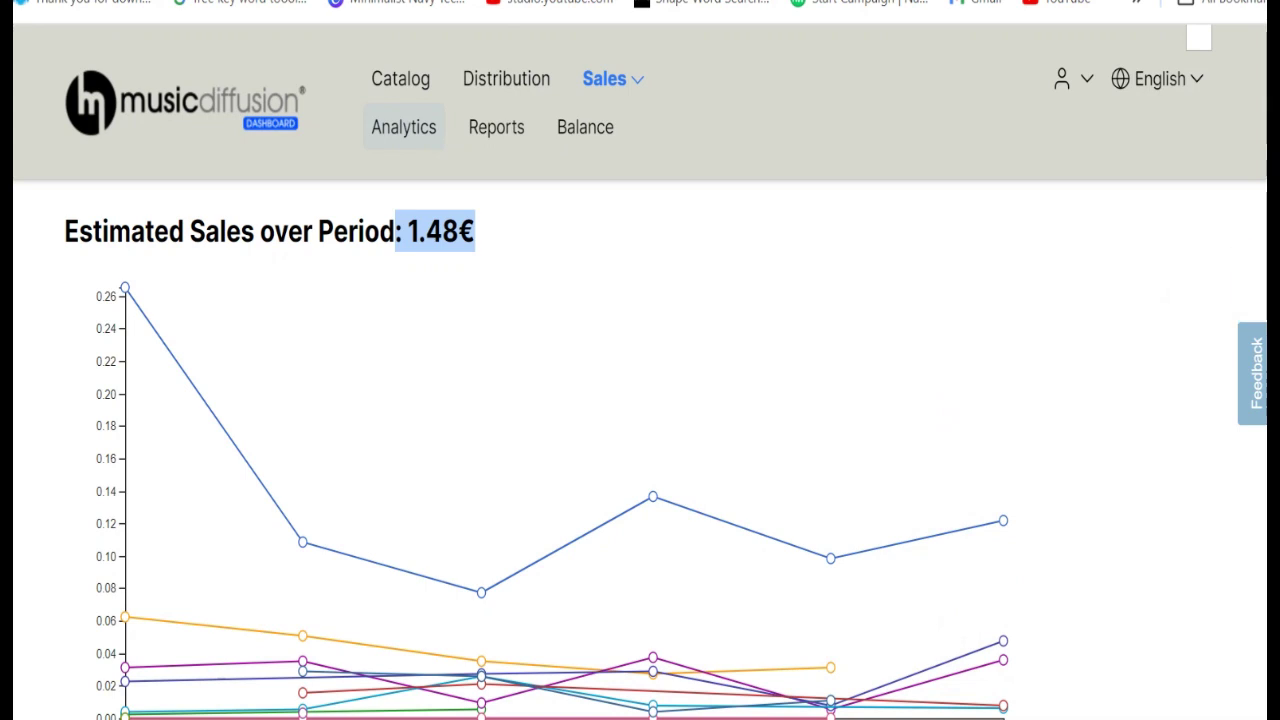
Step: Scroll down the sales analytics page's per-track earnings and back up
{"action": "scroll", "coordinate": [640, 450], "scroll_direction": "down", "scroll_amount": 1}
{"action": "scroll", "coordinate": [640, 450], "scroll_direction": "down", "scroll_amount": 2}
{"action": "scroll", "coordinate": [640, 450], "scroll_direction": "down", "scroll_amount": 2}
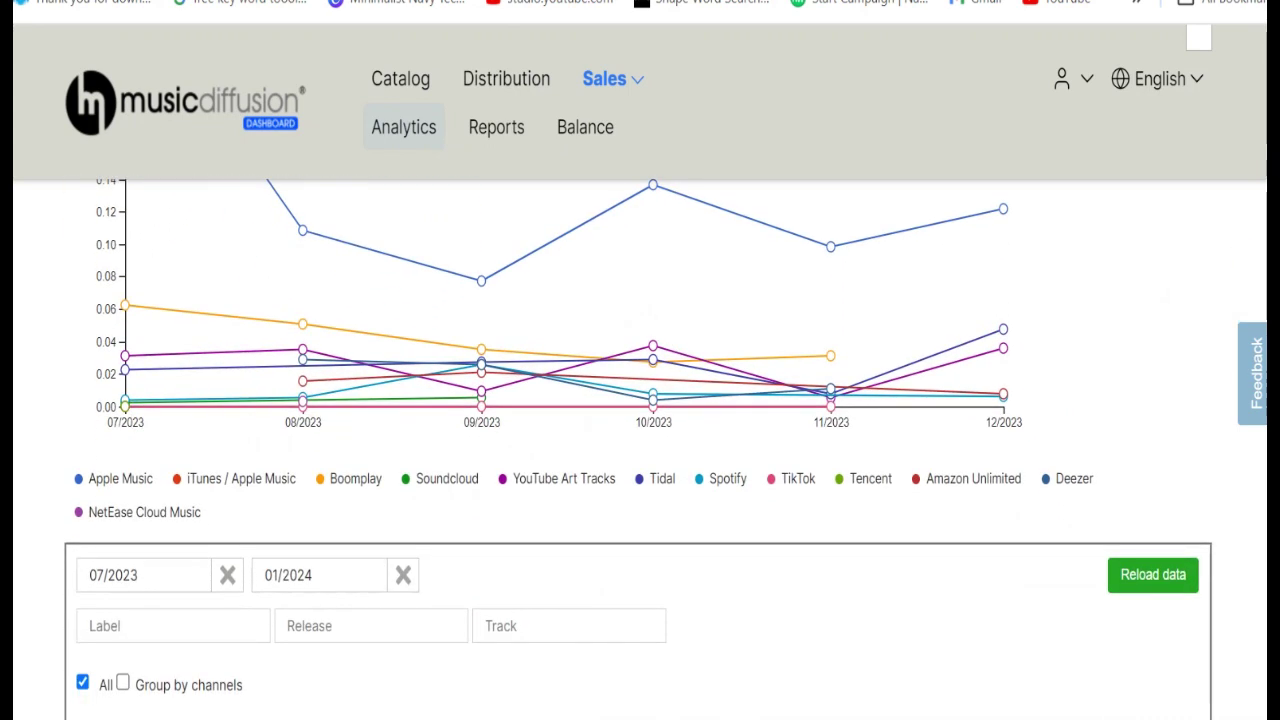
{"action": "scroll", "coordinate": [1177, 420], "scroll_direction": "down", "scroll_amount": 2}
{"action": "scroll", "coordinate": [1177, 420], "scroll_direction": "down", "scroll_amount": 2}
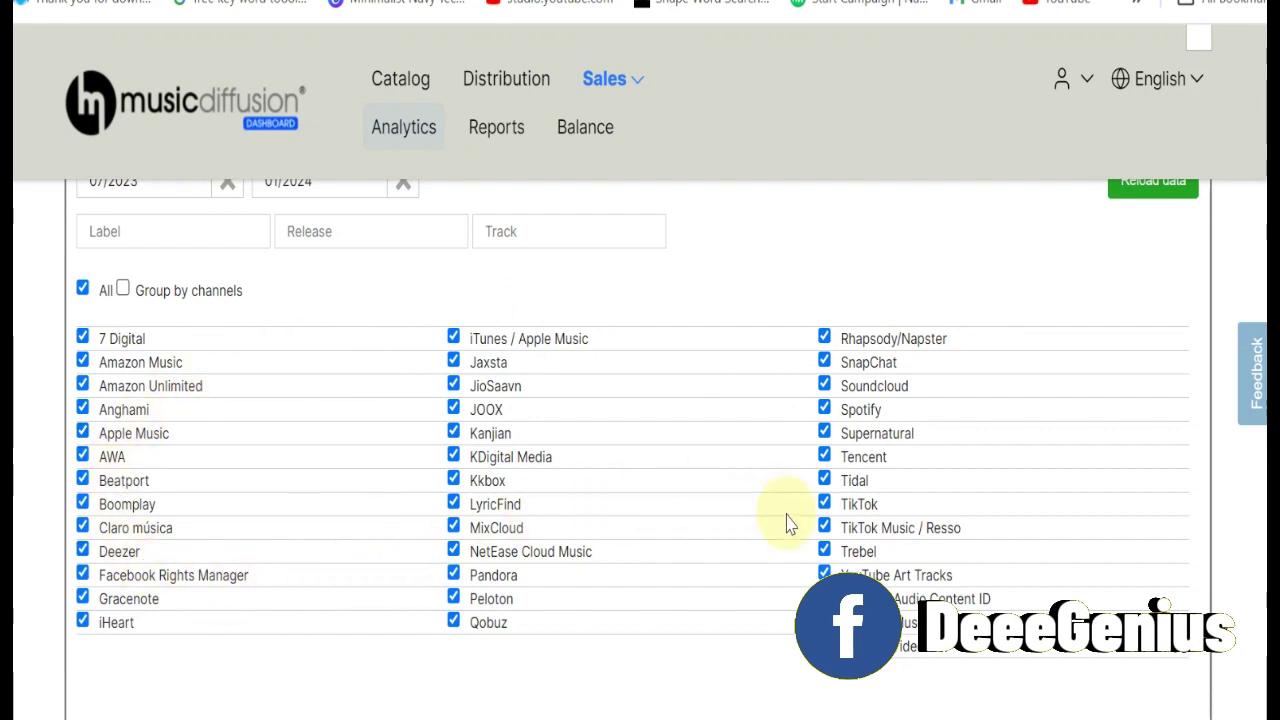
{"action": "scroll", "coordinate": [850, 575], "scroll_direction": "up", "scroll_amount": 3}
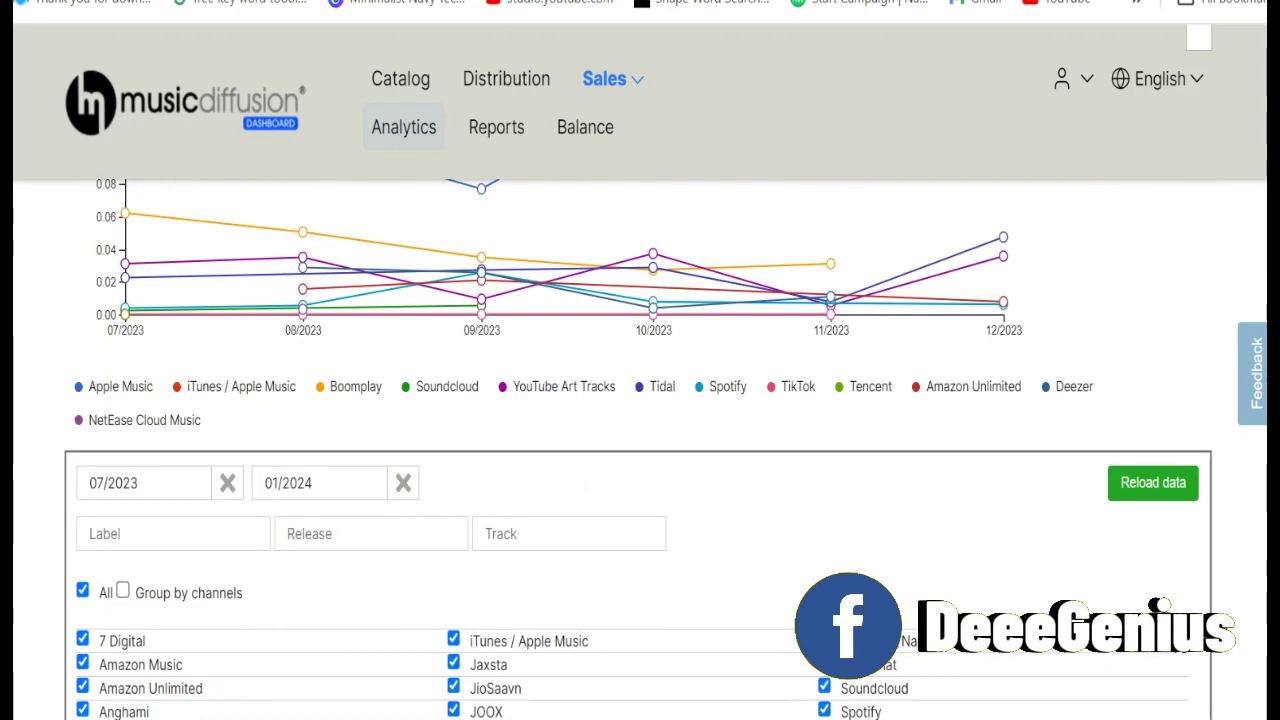
{"action": "scroll", "coordinate": [850, 575], "scroll_direction": "up", "scroll_amount": 3}
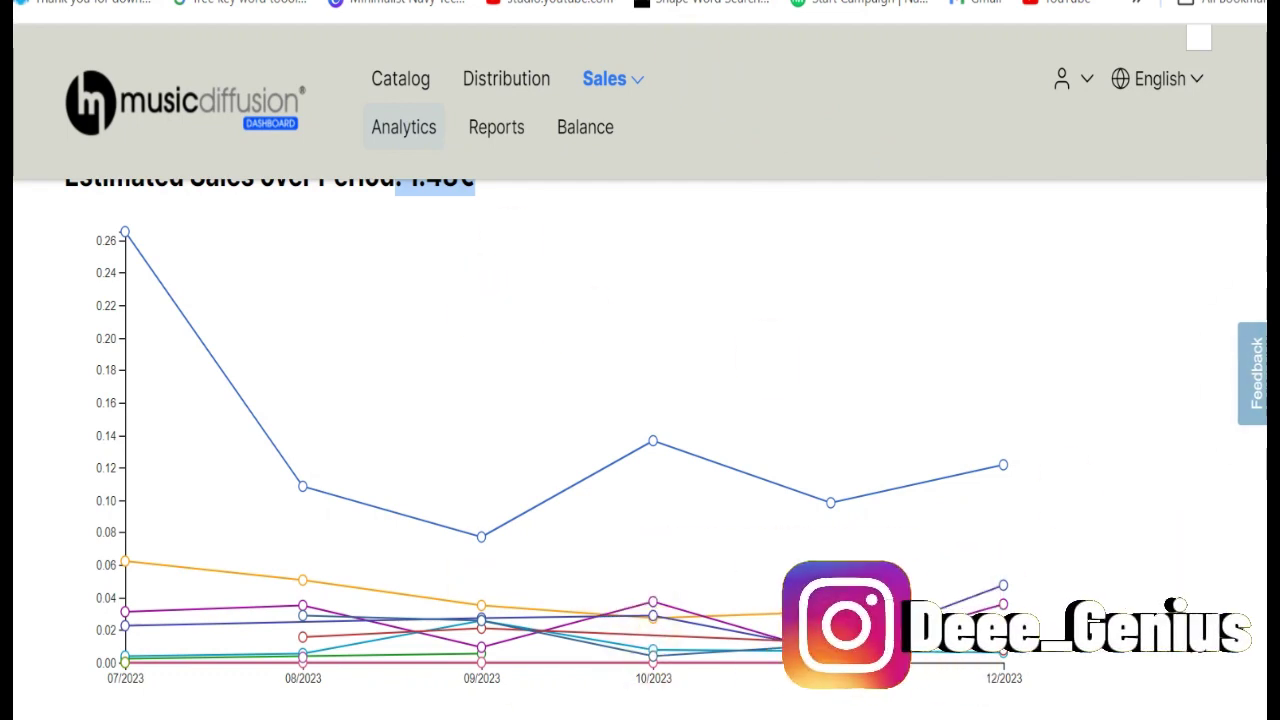
{"action": "scroll", "coordinate": [640, 450], "scroll_direction": "up", "scroll_amount": 1}
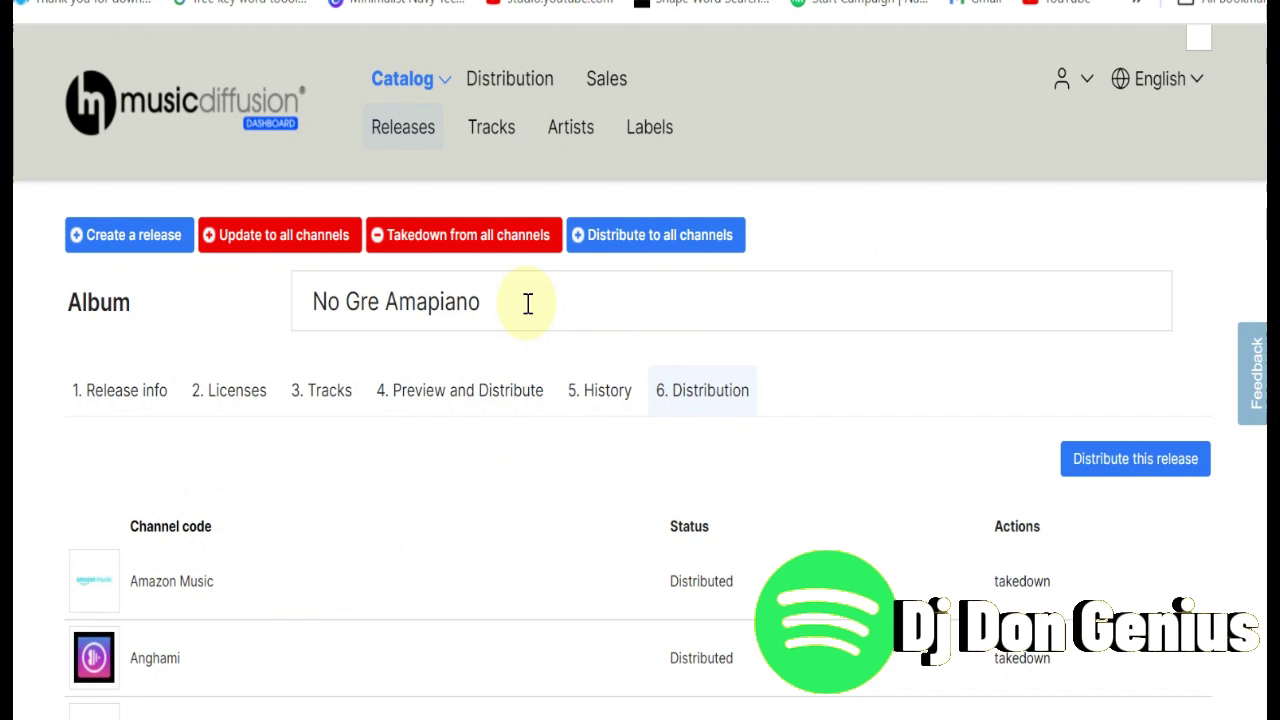
Step: Highlight the No Gre Amapiano title and view its release info showing QC Approved 2024-01-28
{"action": "left_click_drag", "start_coordinate": [528, 303], "coordinate": [334, 310]}
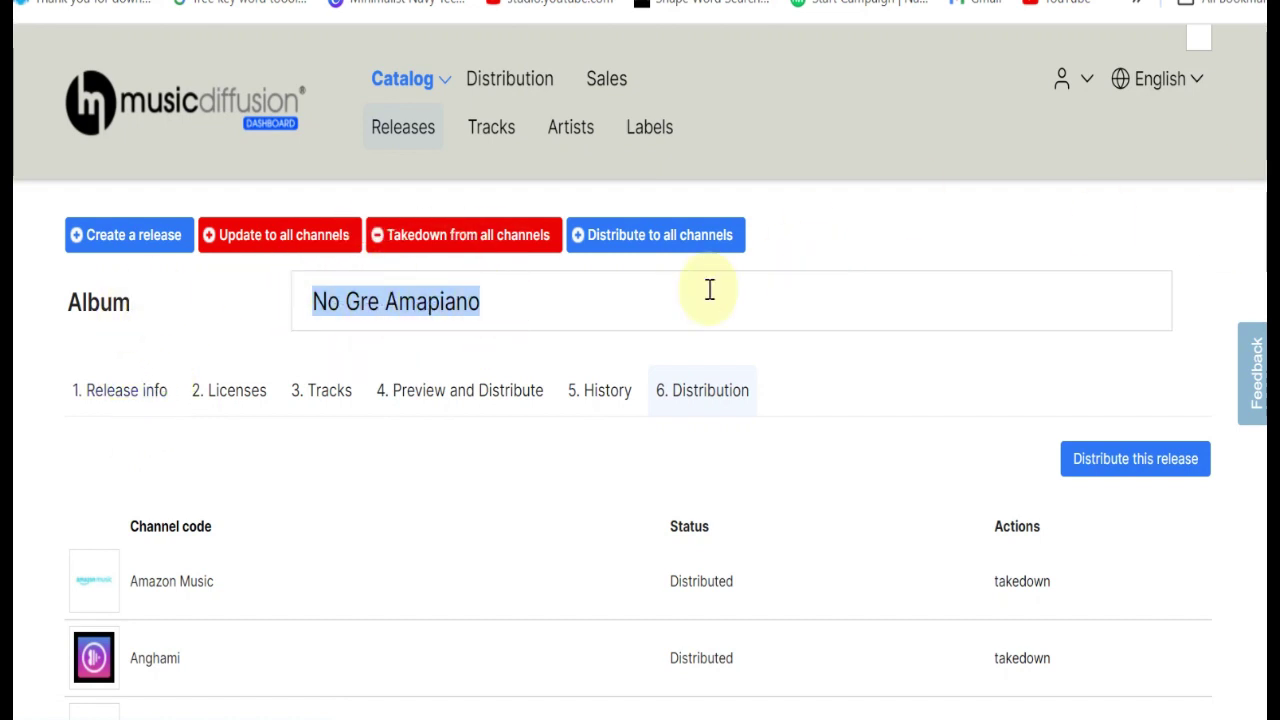
{"action": "left_click", "coordinate": [117, 405]}
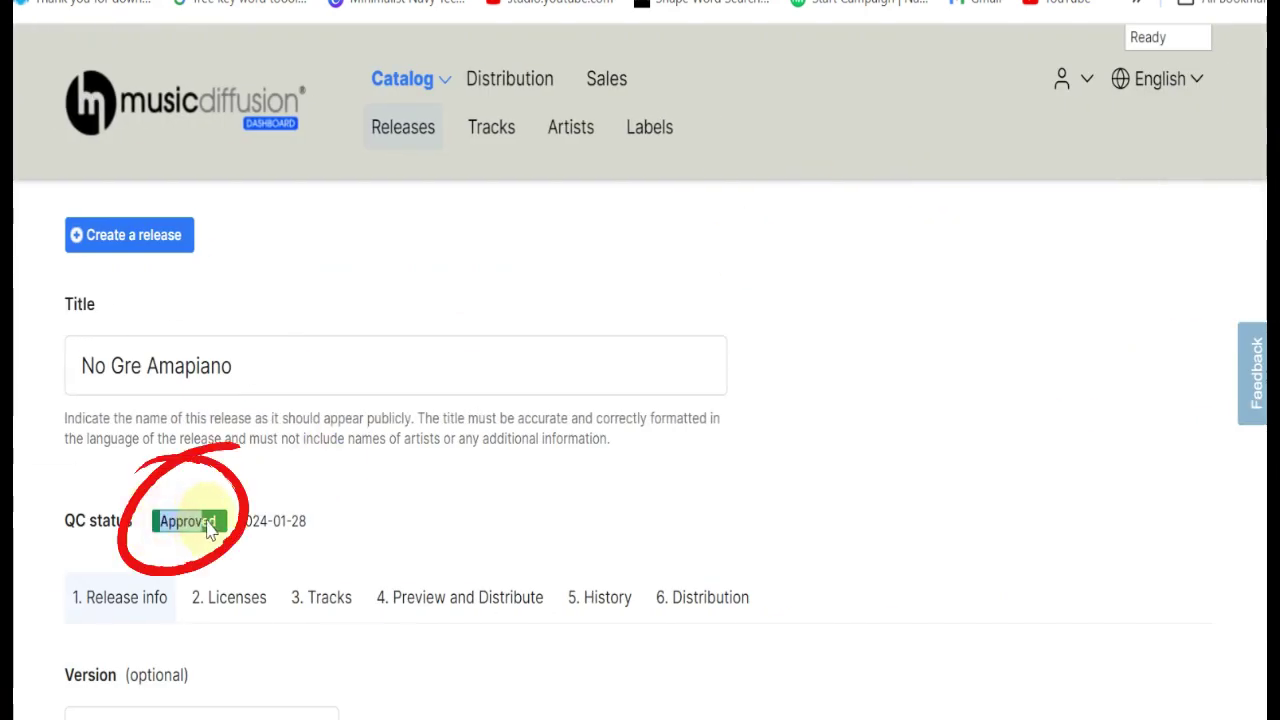
{"action": "left_click_drag", "start_coordinate": [210, 530], "coordinate": [219, 521]}
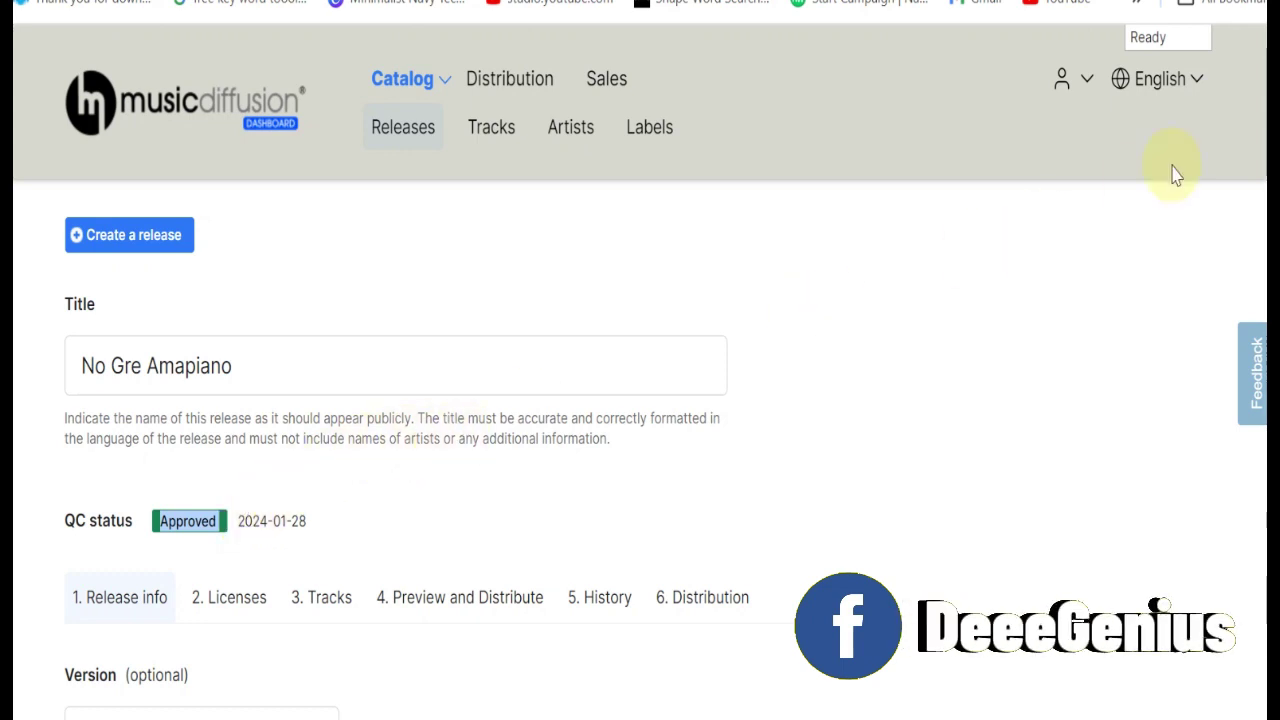
{"action": "scroll", "coordinate": [1176, 175], "scroll_direction": "down", "scroll_amount": 3}
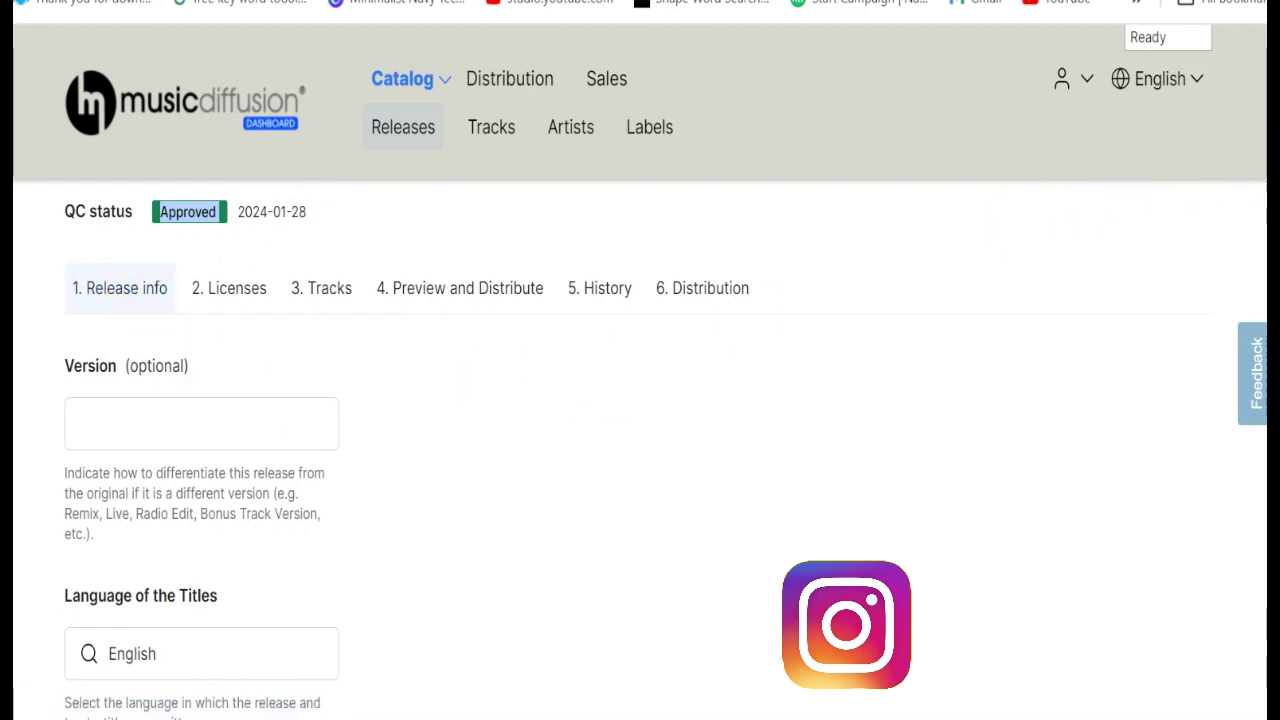
{"action": "scroll", "coordinate": [640, 450], "scroll_direction": "down", "scroll_amount": 2}
{"action": "scroll", "coordinate": [640, 450], "scroll_direction": "down", "scroll_amount": 2}
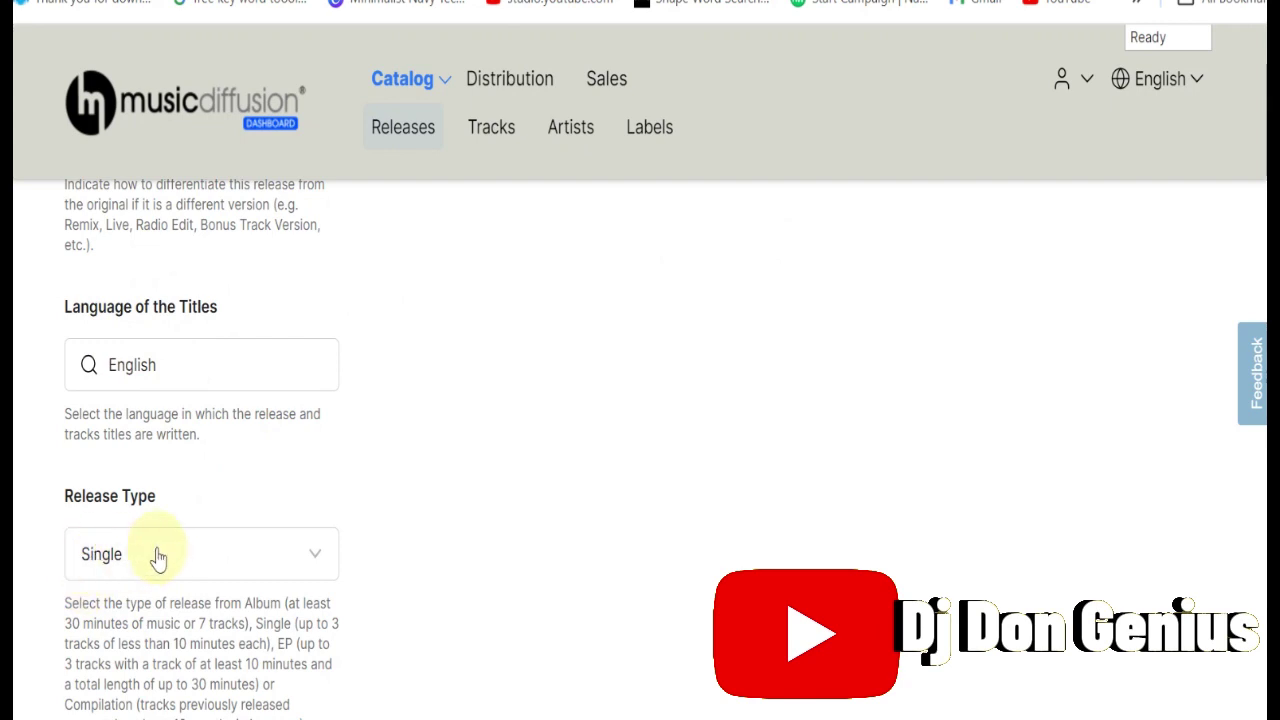
{"action": "scroll", "coordinate": [640, 450], "scroll_direction": "down", "scroll_amount": 4}
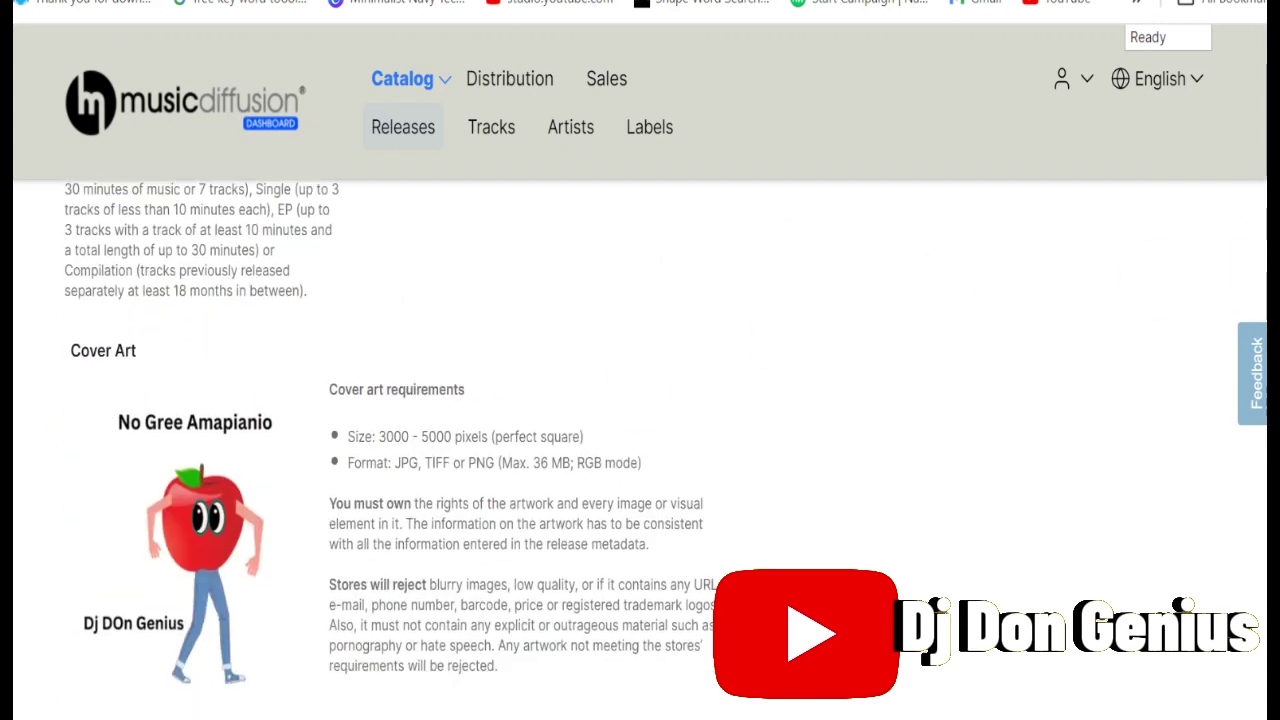
{"action": "scroll", "coordinate": [1109, 291], "scroll_direction": "down", "scroll_amount": 1}
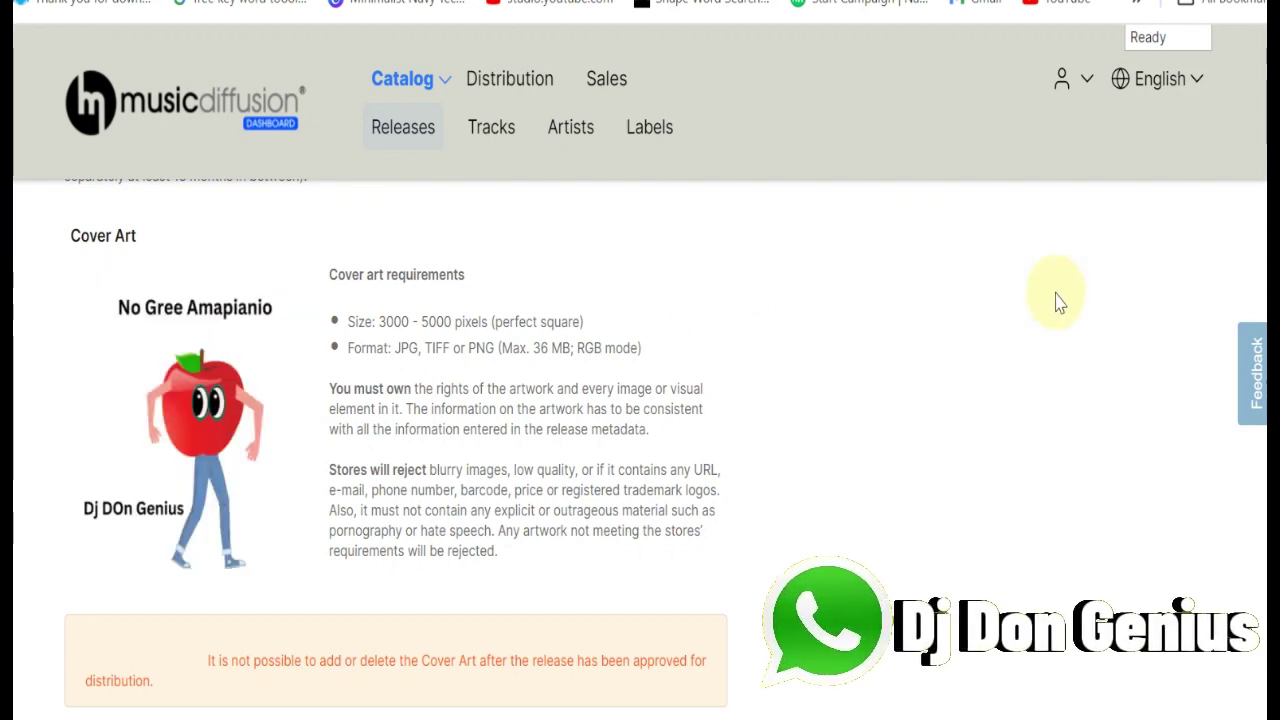
{"action": "scroll", "coordinate": [409, 514], "scroll_direction": "down", "scroll_amount": 5}
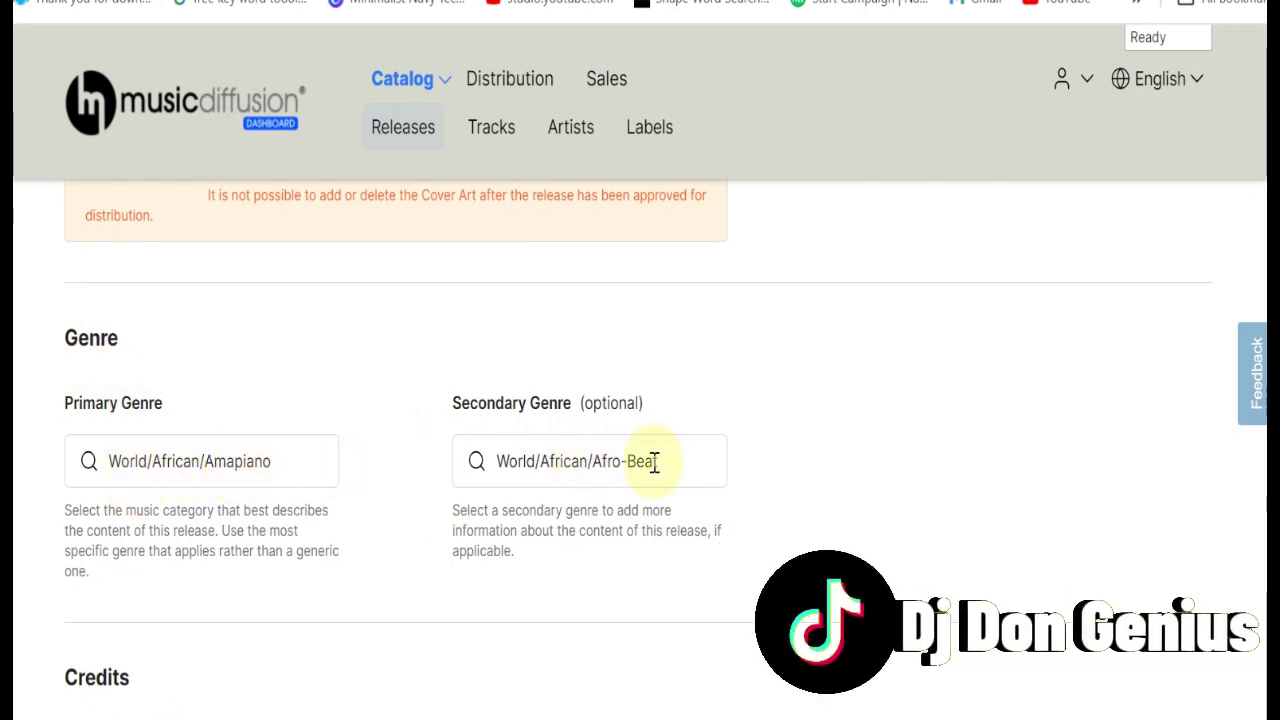
{"action": "scroll", "coordinate": [640, 450], "scroll_direction": "down", "scroll_amount": 4}
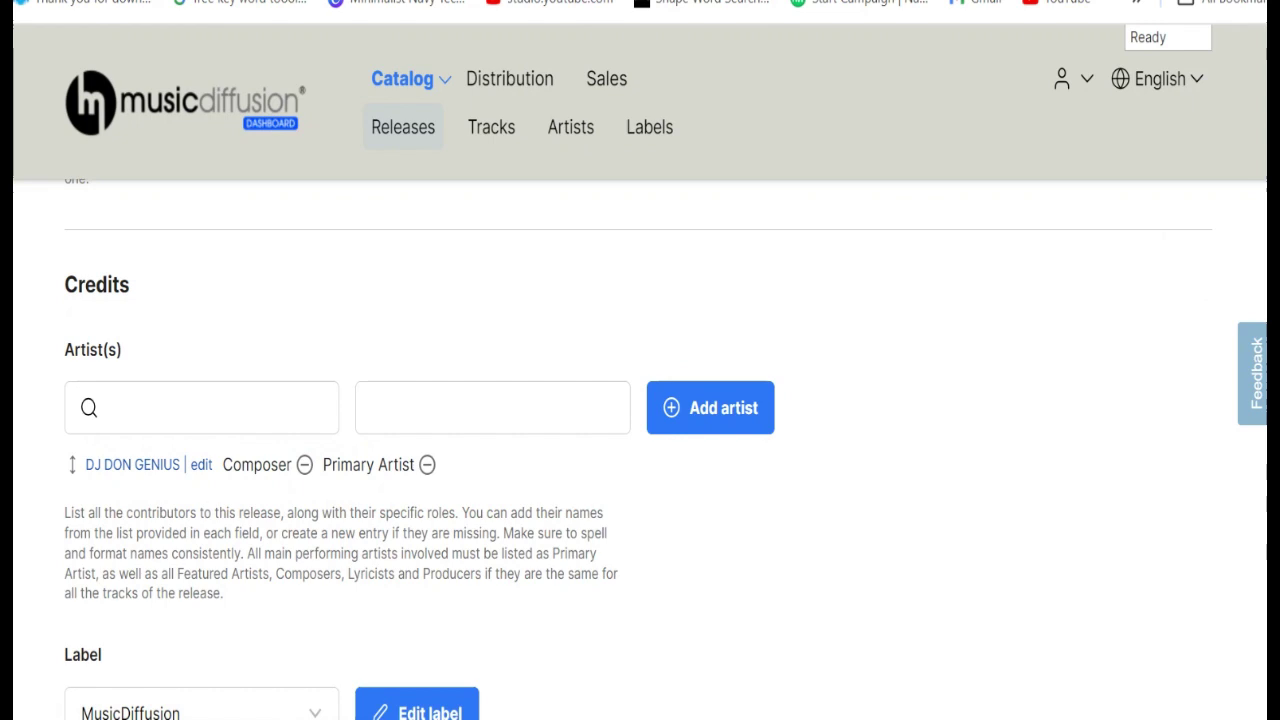
{"action": "scroll", "coordinate": [640, 450], "scroll_direction": "down", "scroll_amount": 3}
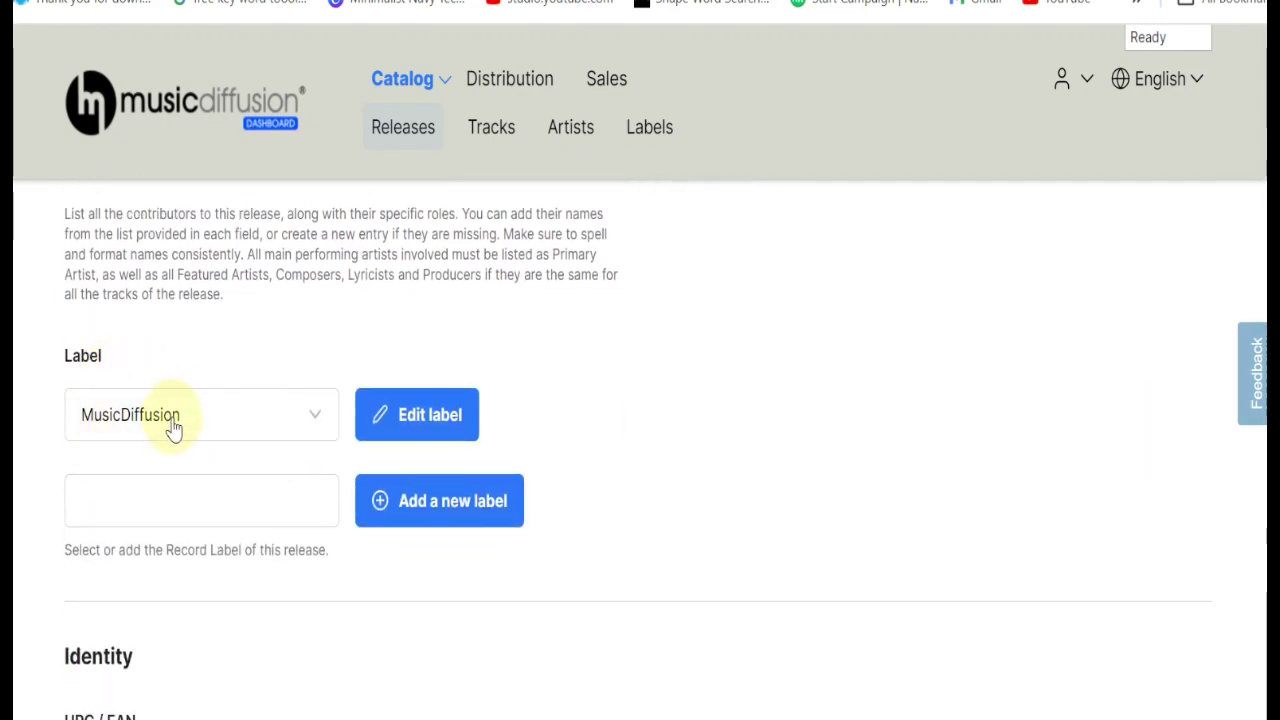
{"action": "scroll", "coordinate": [640, 450], "scroll_direction": "down", "scroll_amount": 4}
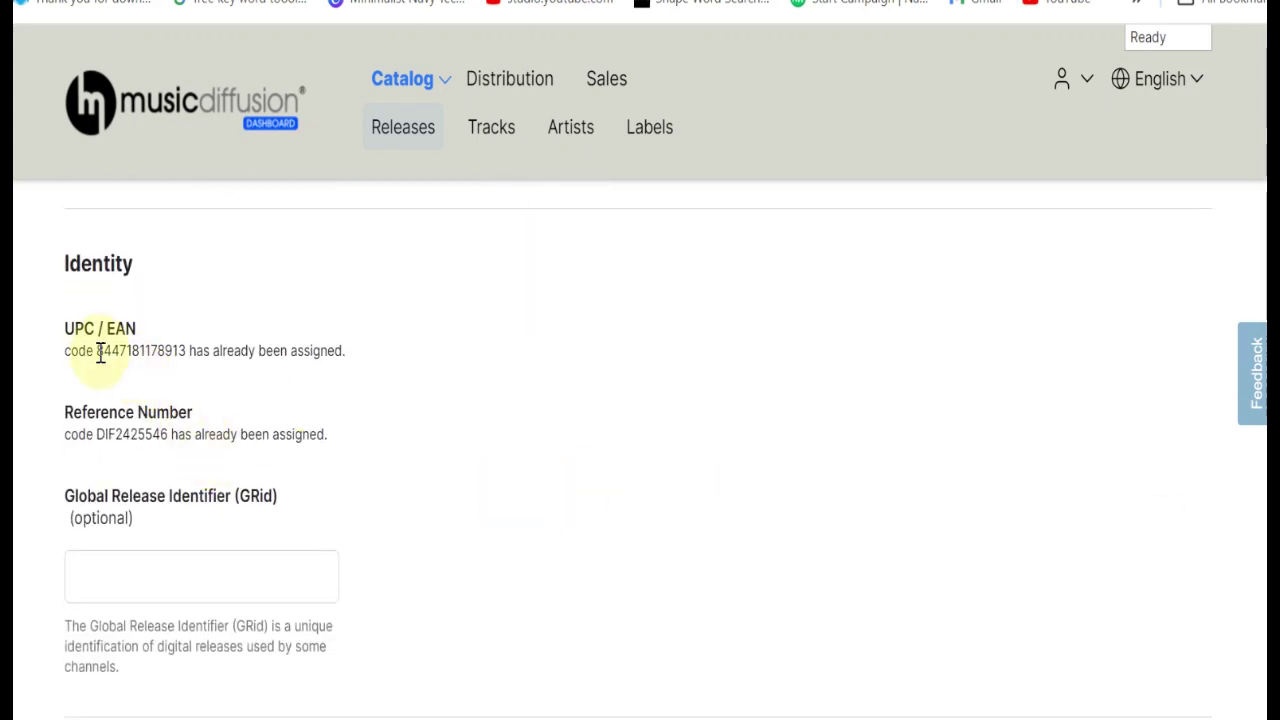
{"action": "left_click_drag", "start_coordinate": [97, 351], "coordinate": [144, 360]}
{"action": "left_click_drag", "start_coordinate": [93, 437], "coordinate": [139, 440]}
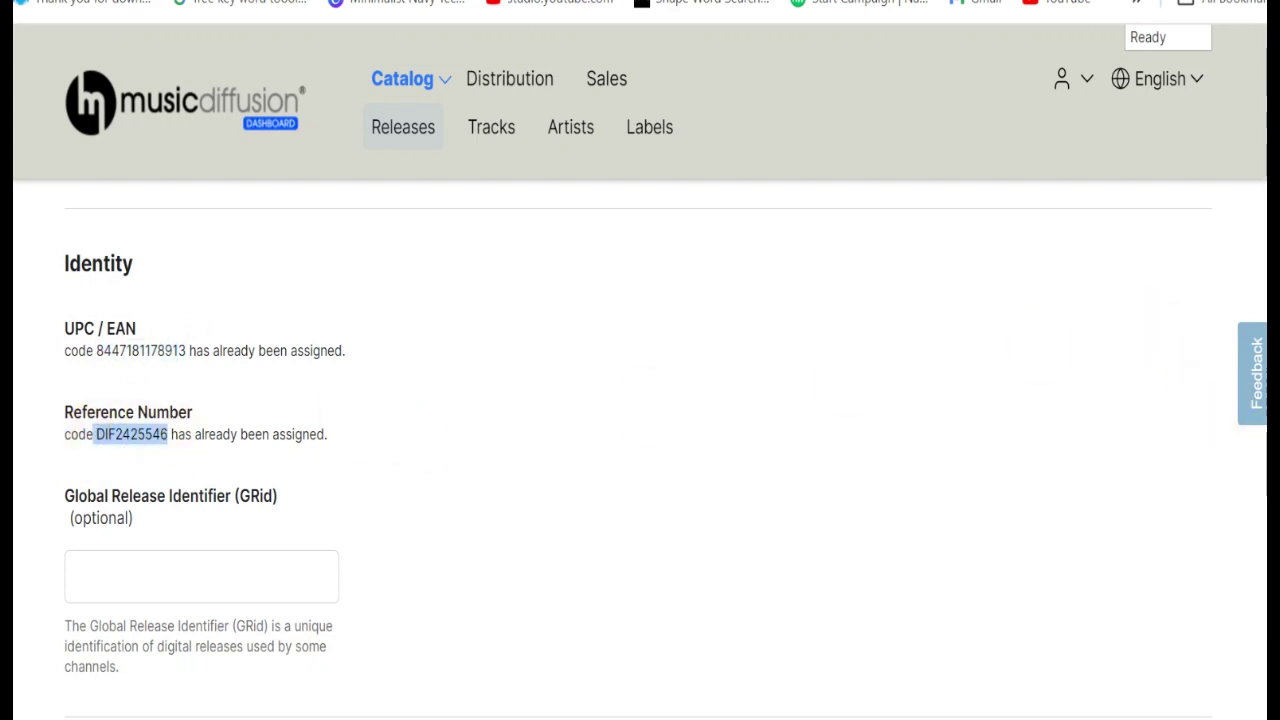
{"action": "scroll", "coordinate": [640, 450], "scroll_direction": "down", "scroll_amount": 2}
{"action": "scroll", "coordinate": [640, 450], "scroll_direction": "down", "scroll_amount": 3}
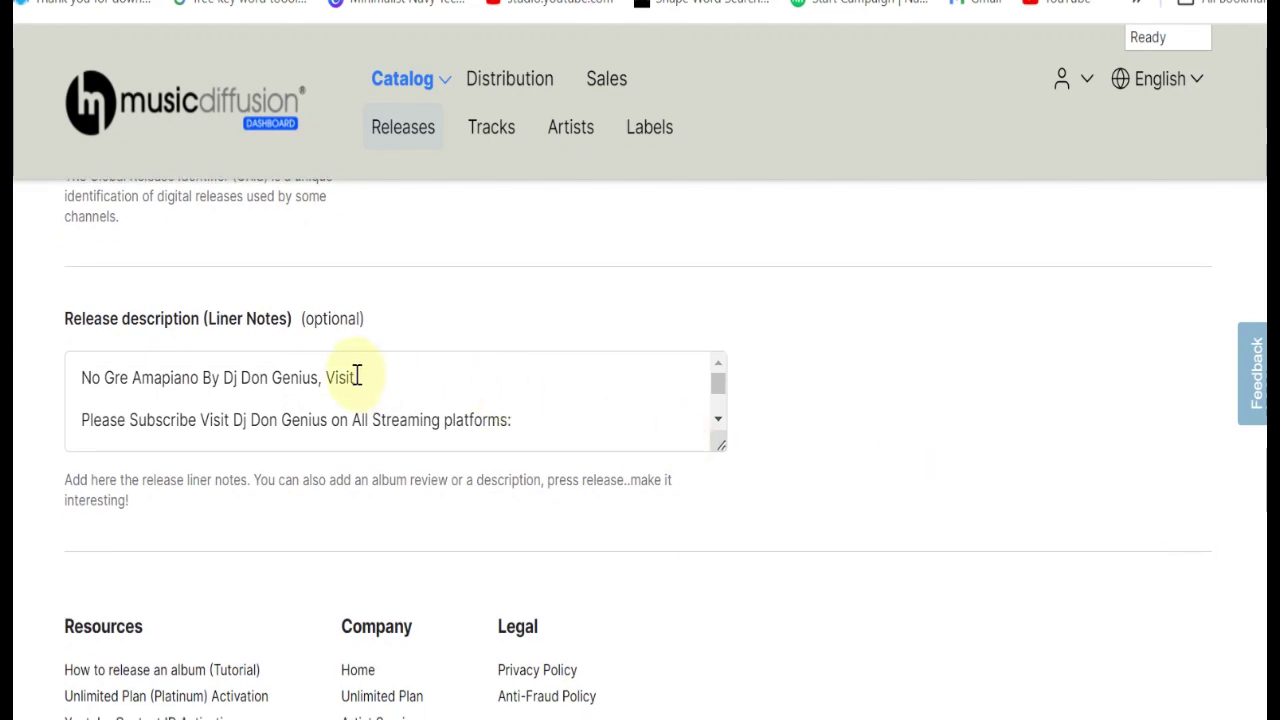
{"action": "left_click_drag", "start_coordinate": [318, 377], "coordinate": [70, 380]}
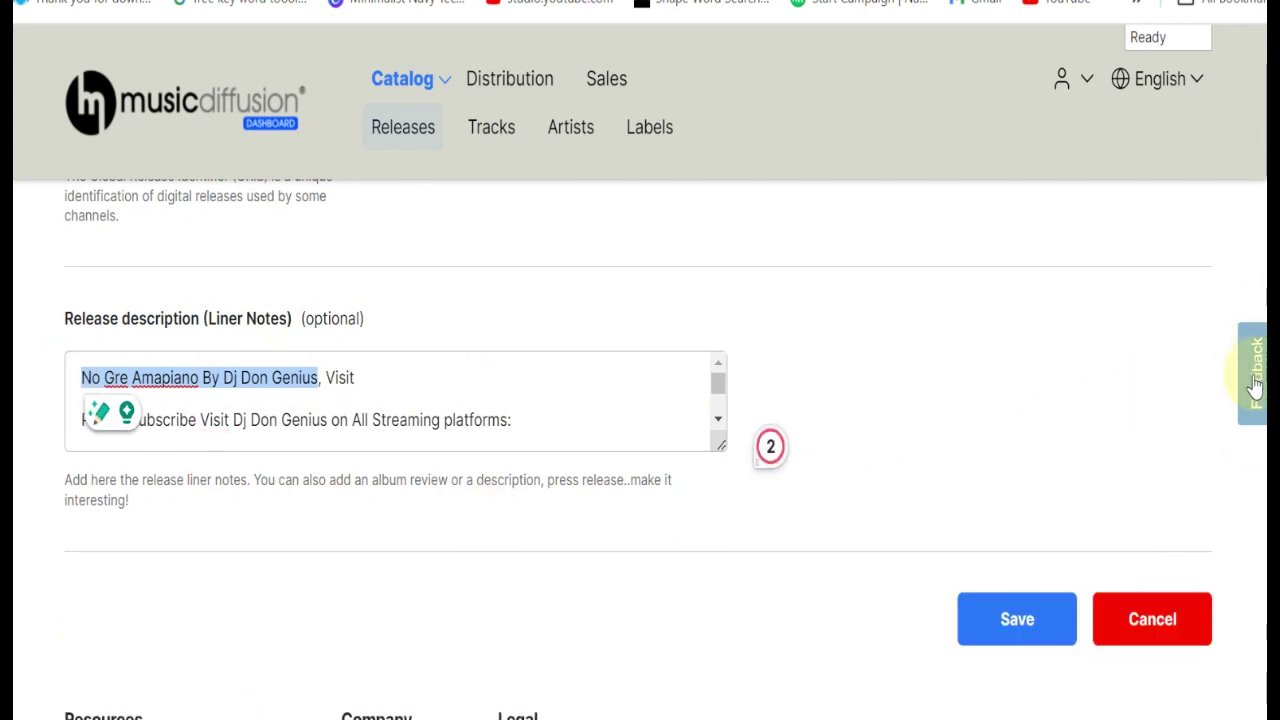
{"action": "scroll", "coordinate": [640, 450], "scroll_direction": "up", "scroll_amount": 15}
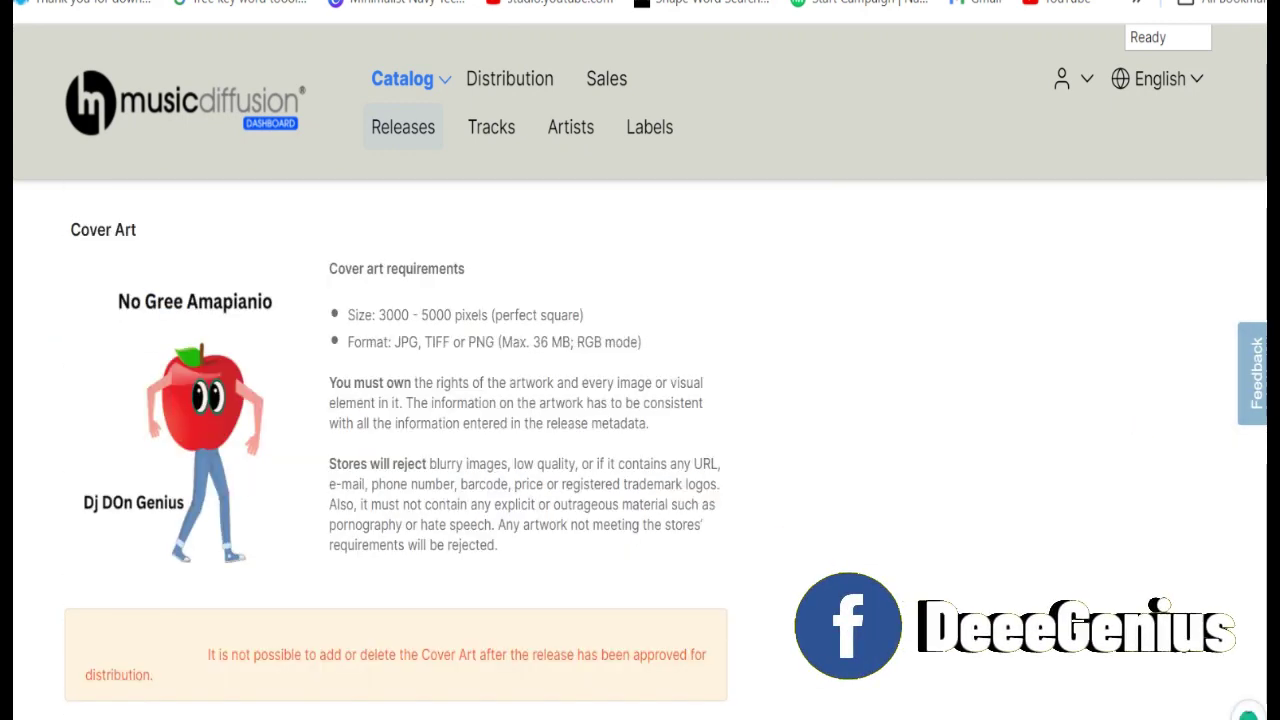
{"action": "scroll", "coordinate": [640, 450], "scroll_direction": "up", "scroll_amount": 5}
{"action": "scroll", "coordinate": [640, 450], "scroll_direction": "up", "scroll_amount": 5}
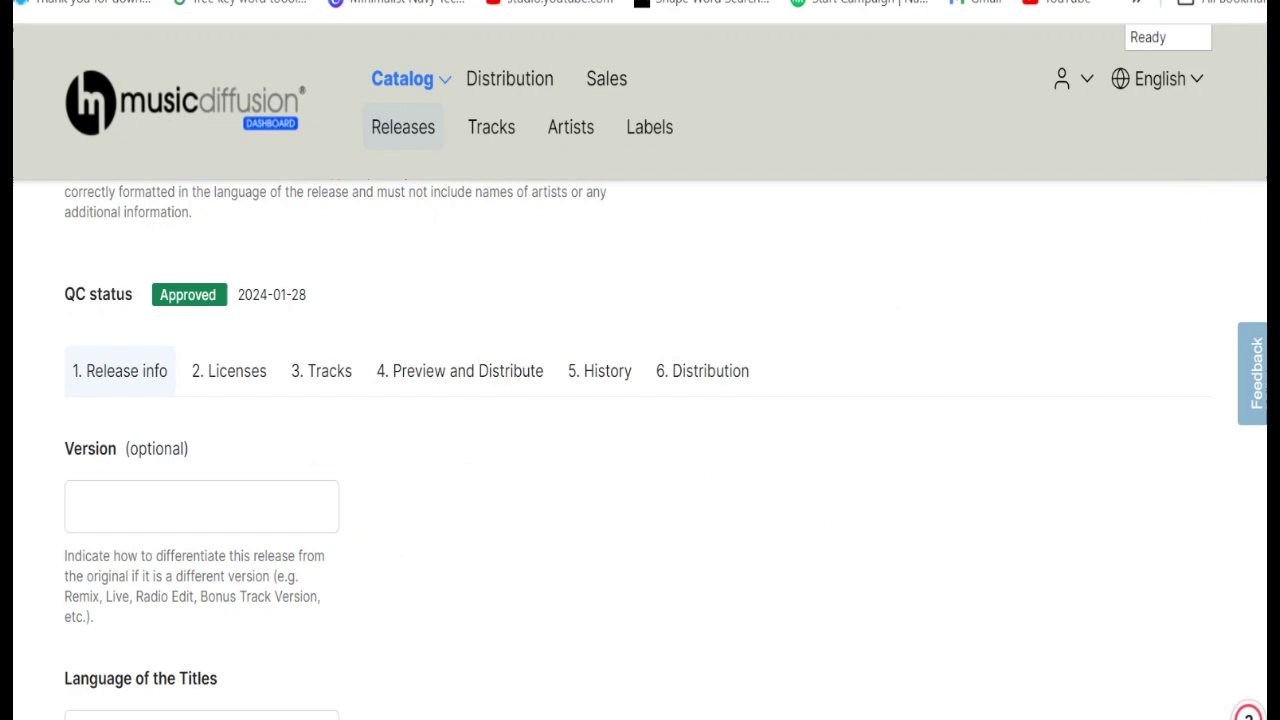
{"action": "scroll", "coordinate": [640, 450], "scroll_direction": "down", "scroll_amount": 2}
{"action": "scroll", "coordinate": [640, 450], "scroll_direction": "down", "scroll_amount": 5}
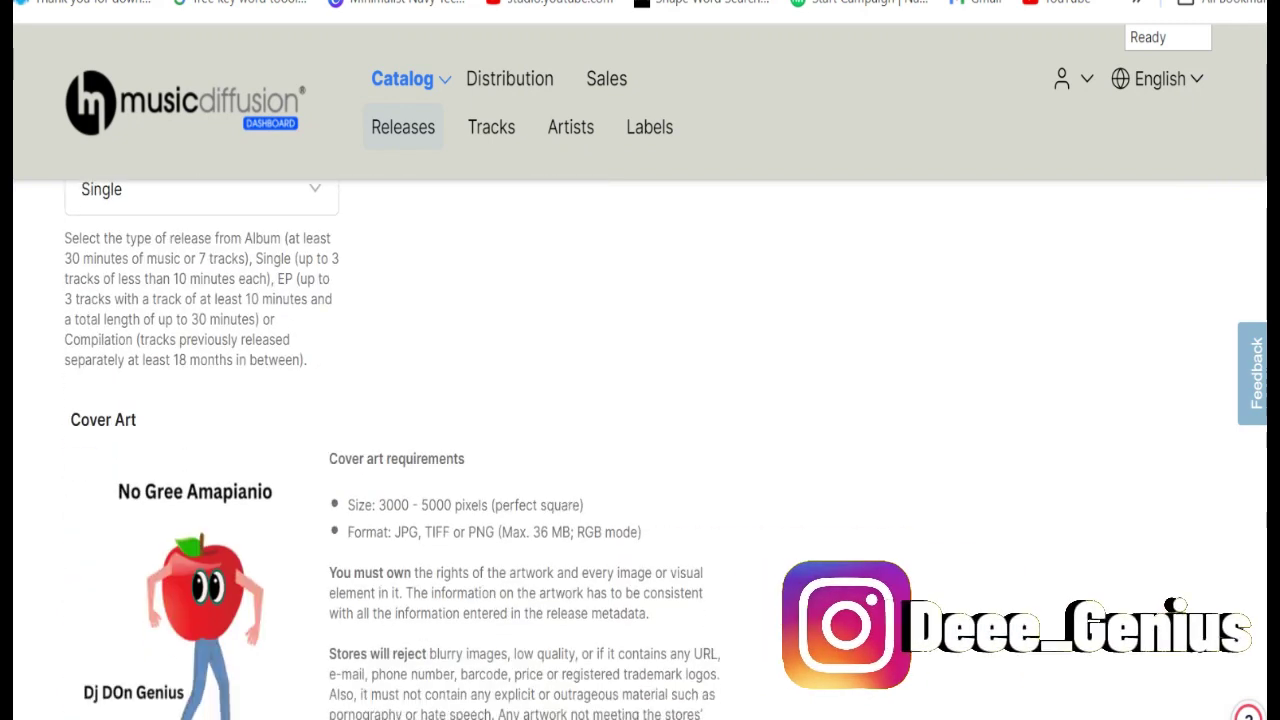
{"action": "scroll", "coordinate": [613, 248], "scroll_direction": "down", "scroll_amount": 2}
{"action": "scroll", "coordinate": [613, 248], "scroll_direction": "up", "scroll_amount": 5}
{"action": "scroll", "coordinate": [613, 248], "scroll_direction": "up", "scroll_amount": 5}
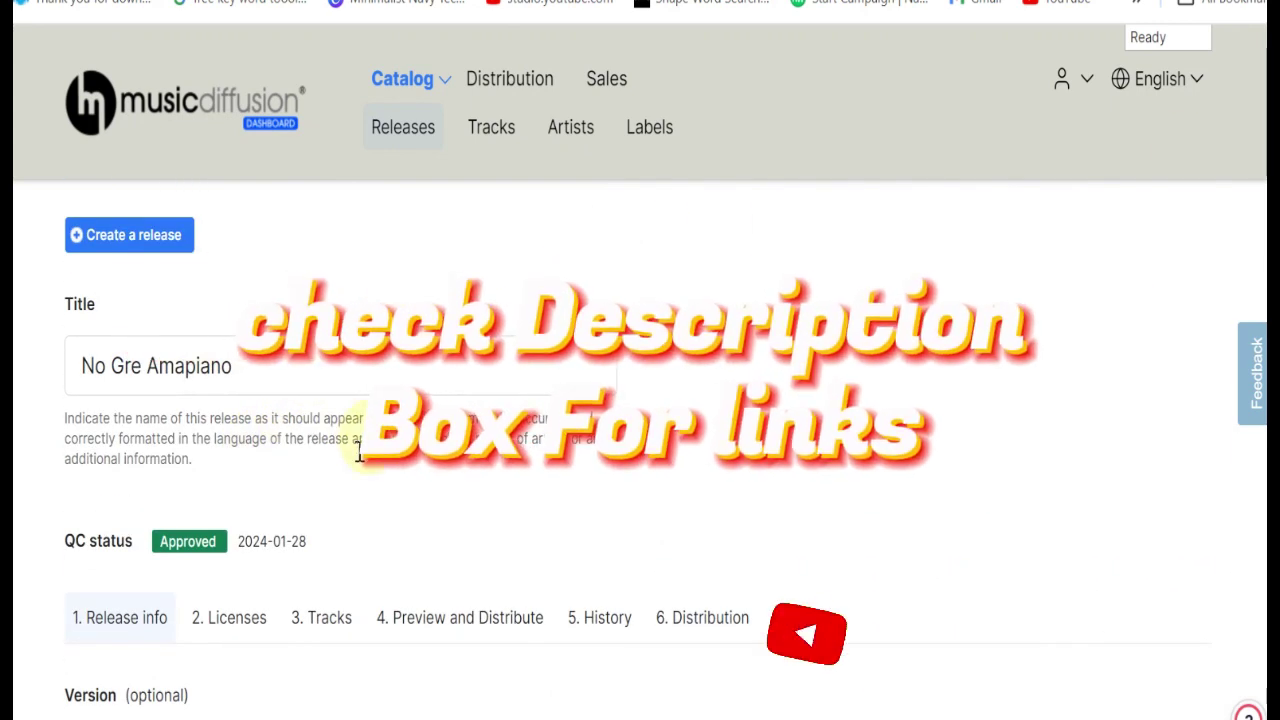
{"action": "left_click", "coordinate": [315, 620]}
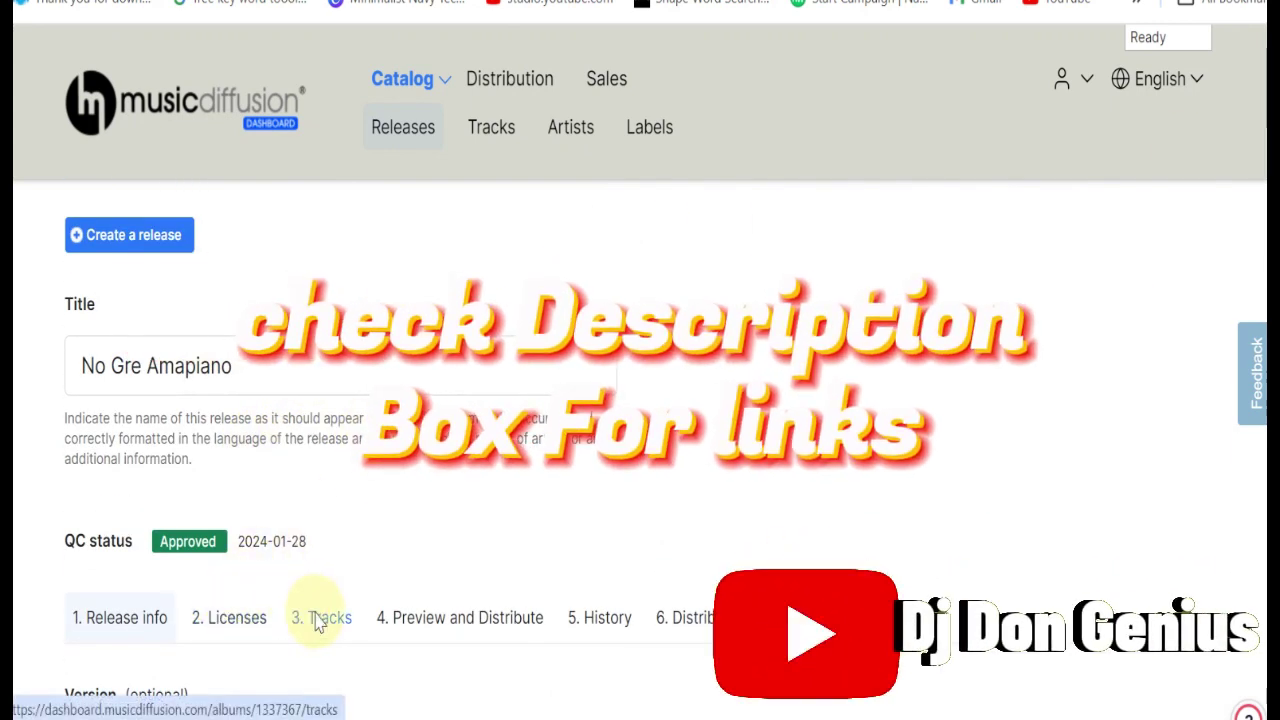
Step: Leave the release form and start the preview of track 01 - No Gre Amapiano
{"action": "left_click", "coordinate": [736, 112]}
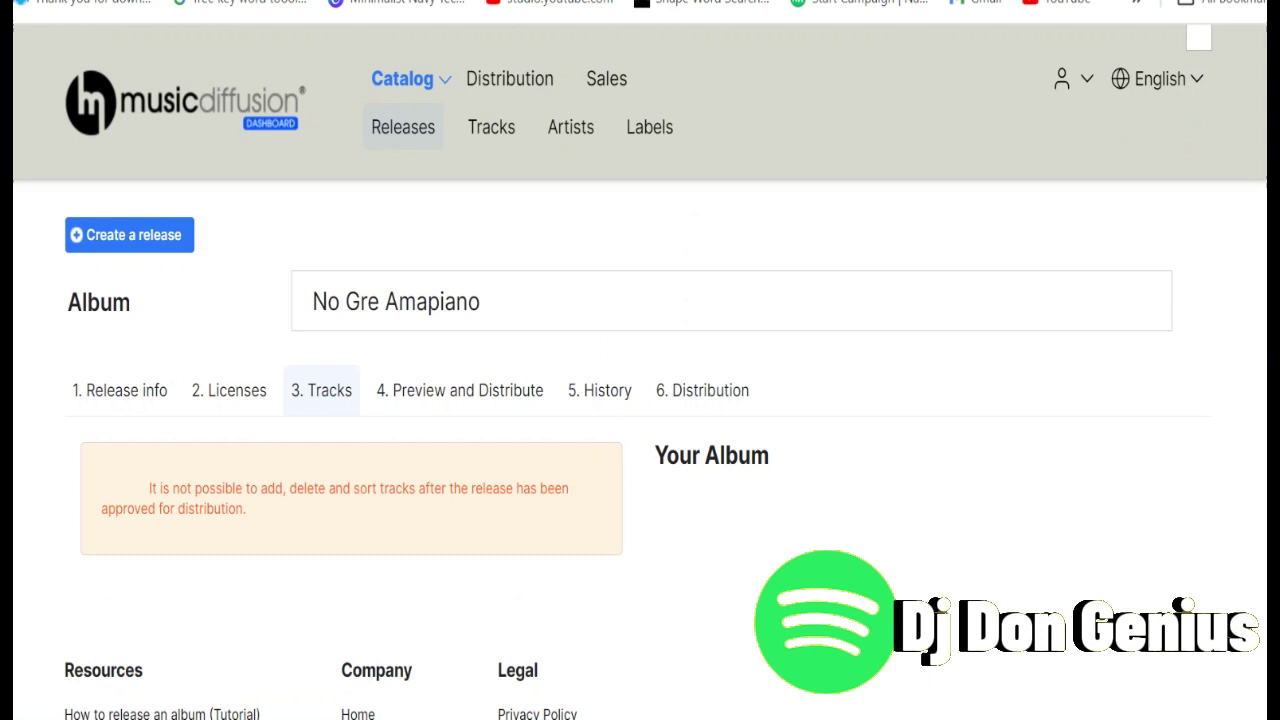
{"action": "scroll", "coordinate": [640, 450], "scroll_direction": "down", "scroll_amount": 3}
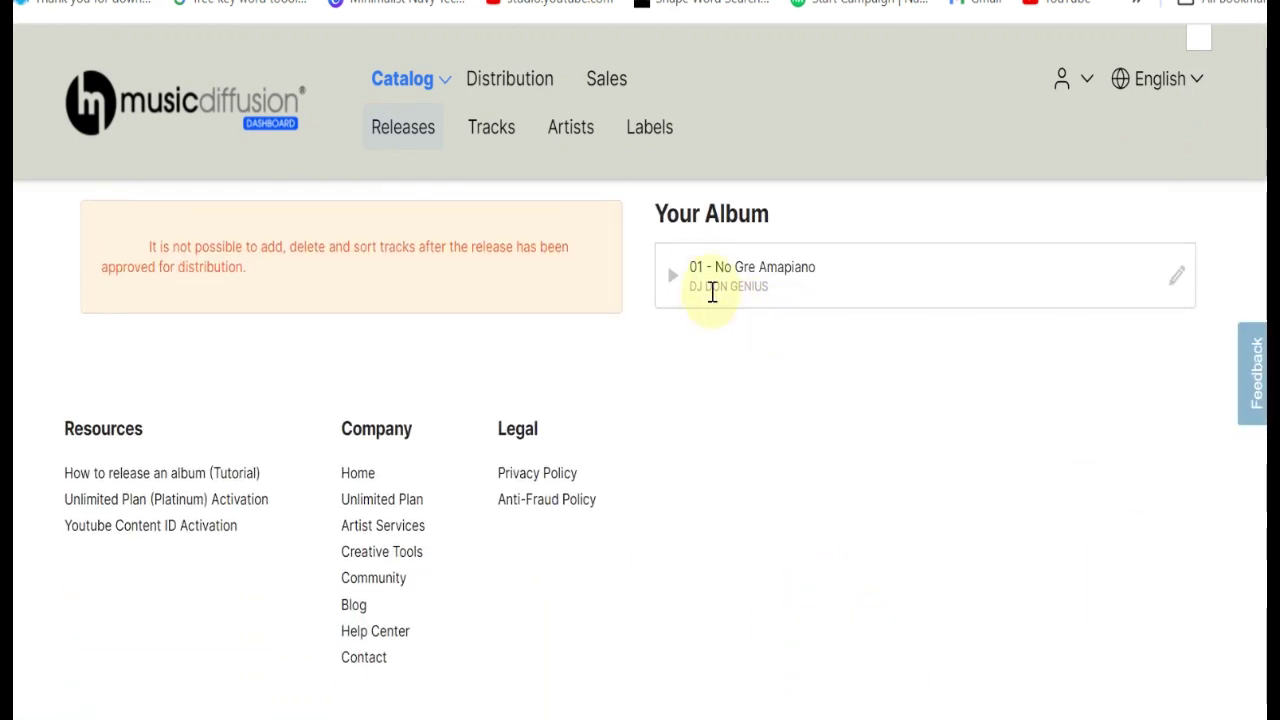
{"action": "left_click", "coordinate": [677, 277]}
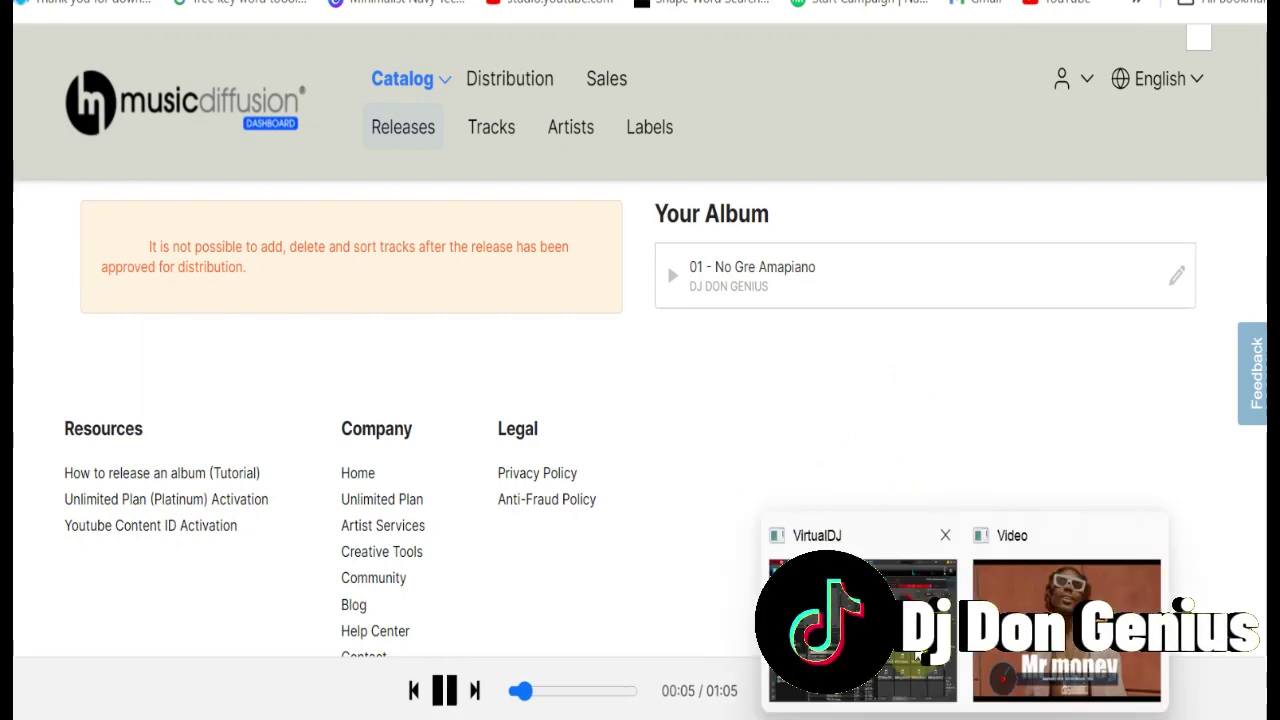
{"action": "left_click", "coordinate": [862, 630]}
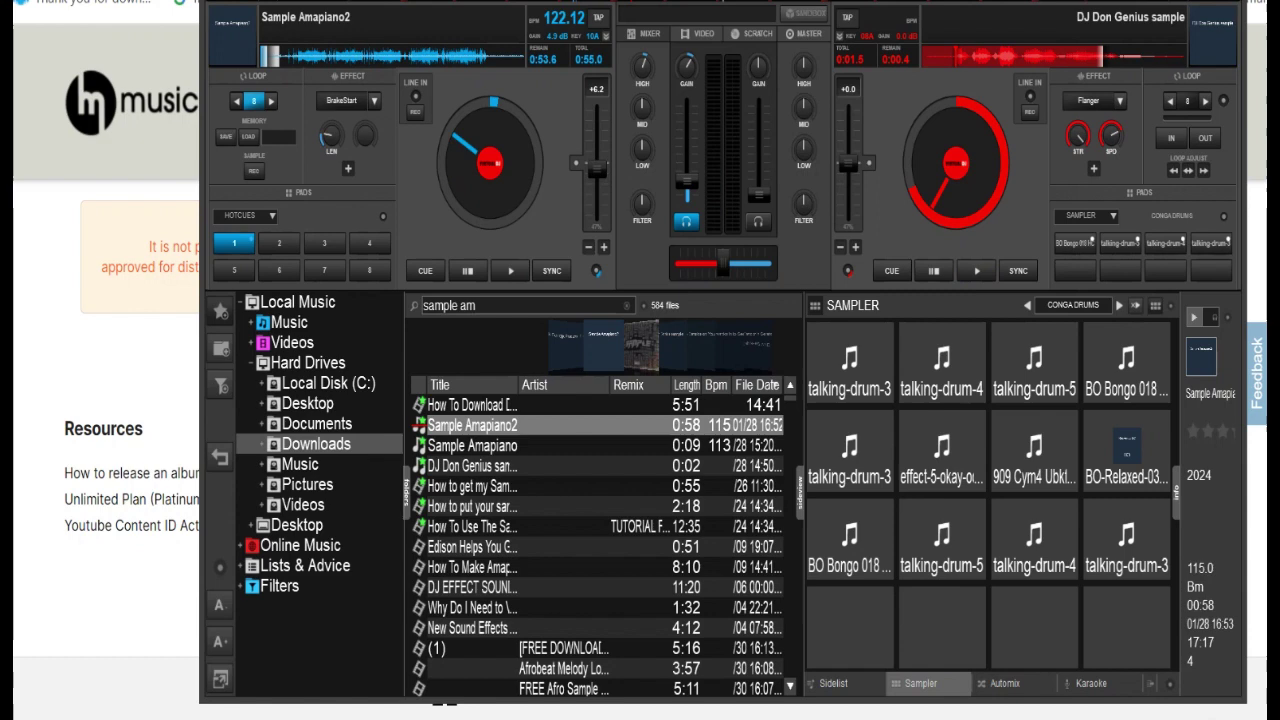
Step: Hide VirtualDJ with Alt+Tab to reveal the Tracks page, preview paused at 0:44
{"action": "key", "text": "alt+Tab"}
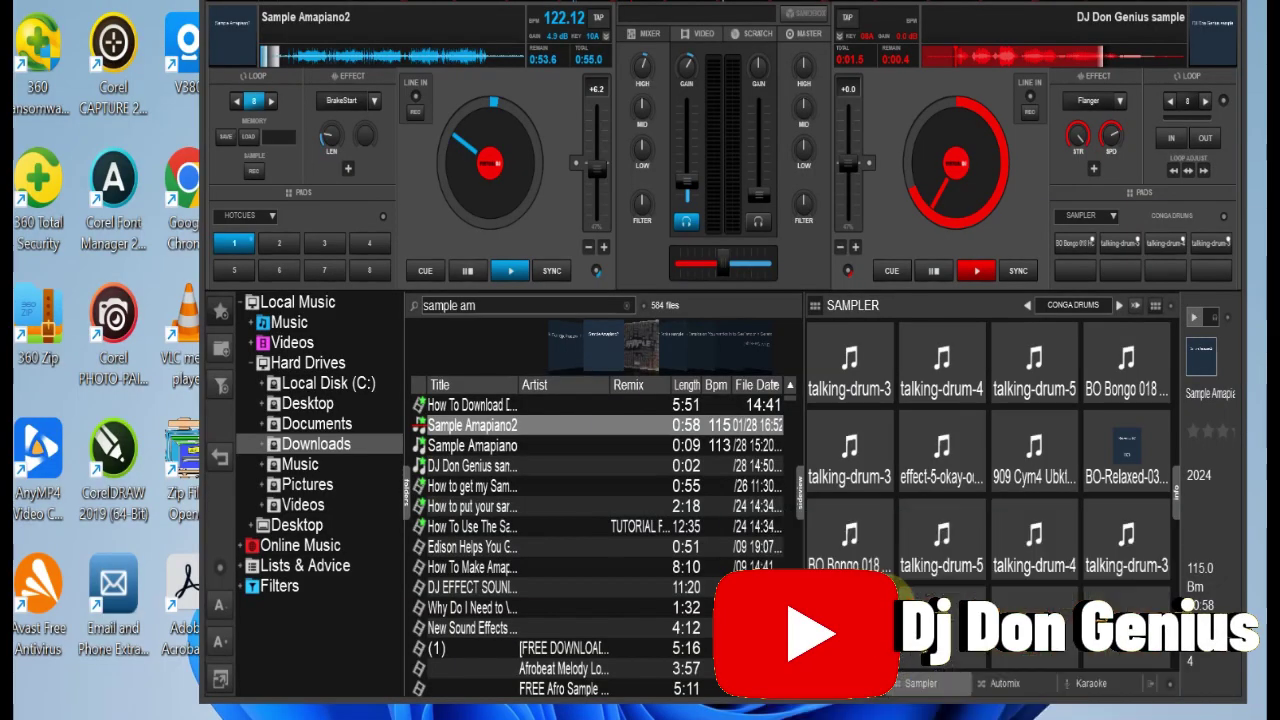
Step: Return to the No Gre Amapiano release page and show its 6. Distribution tab
{"action": "left_click", "coordinate": [860, 610]}
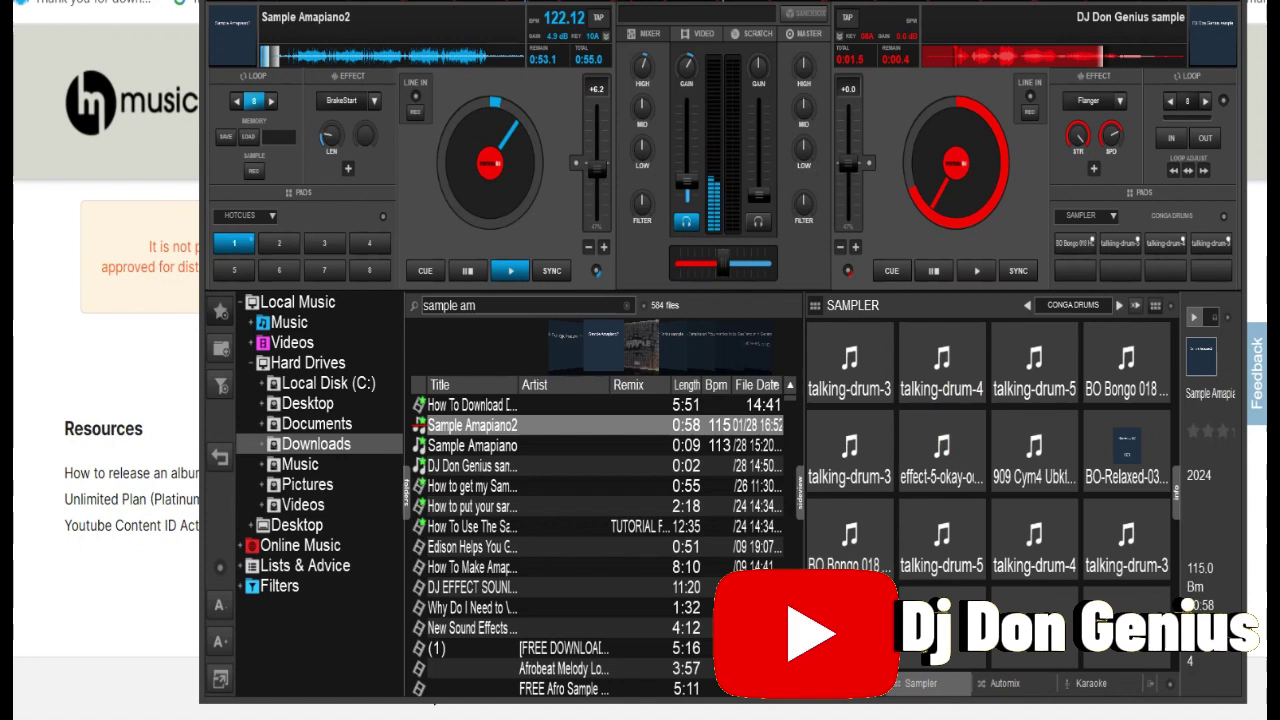
{"action": "left_click", "coordinate": [100, 223]}
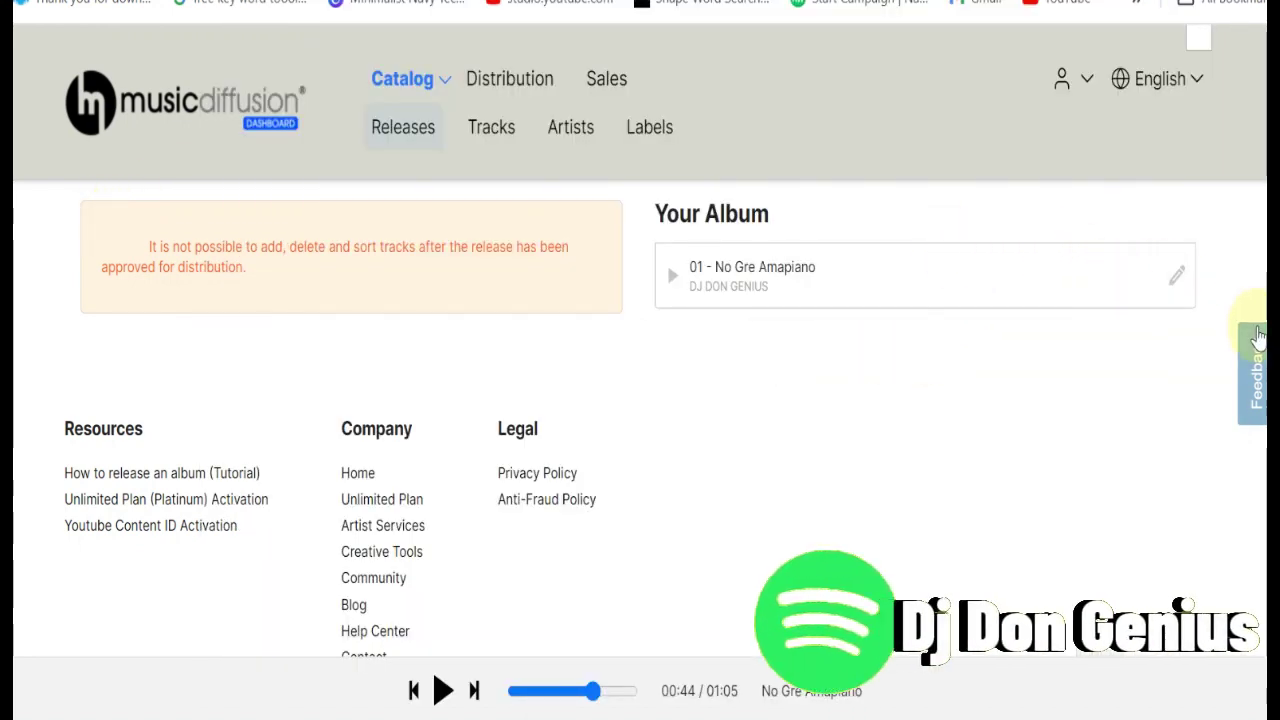
{"action": "scroll", "coordinate": [1264, 283], "scroll_direction": "up", "scroll_amount": 2}
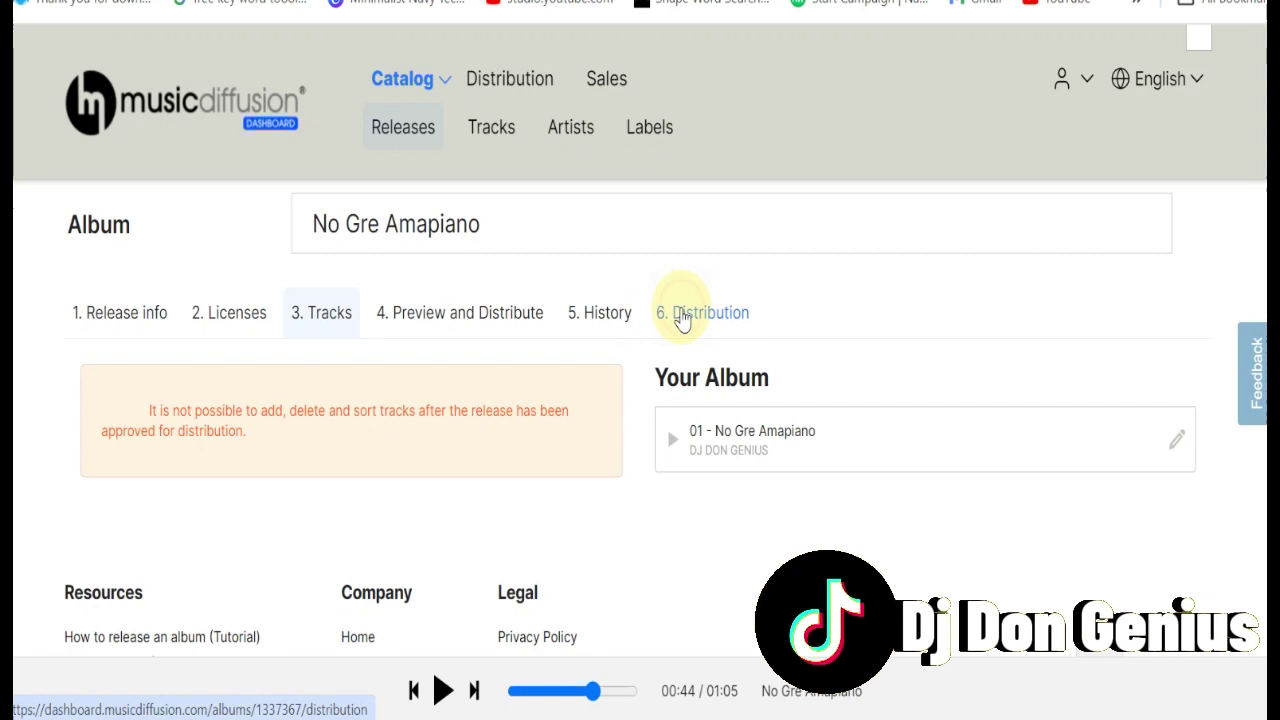
{"action": "left_click", "coordinate": [682, 318]}
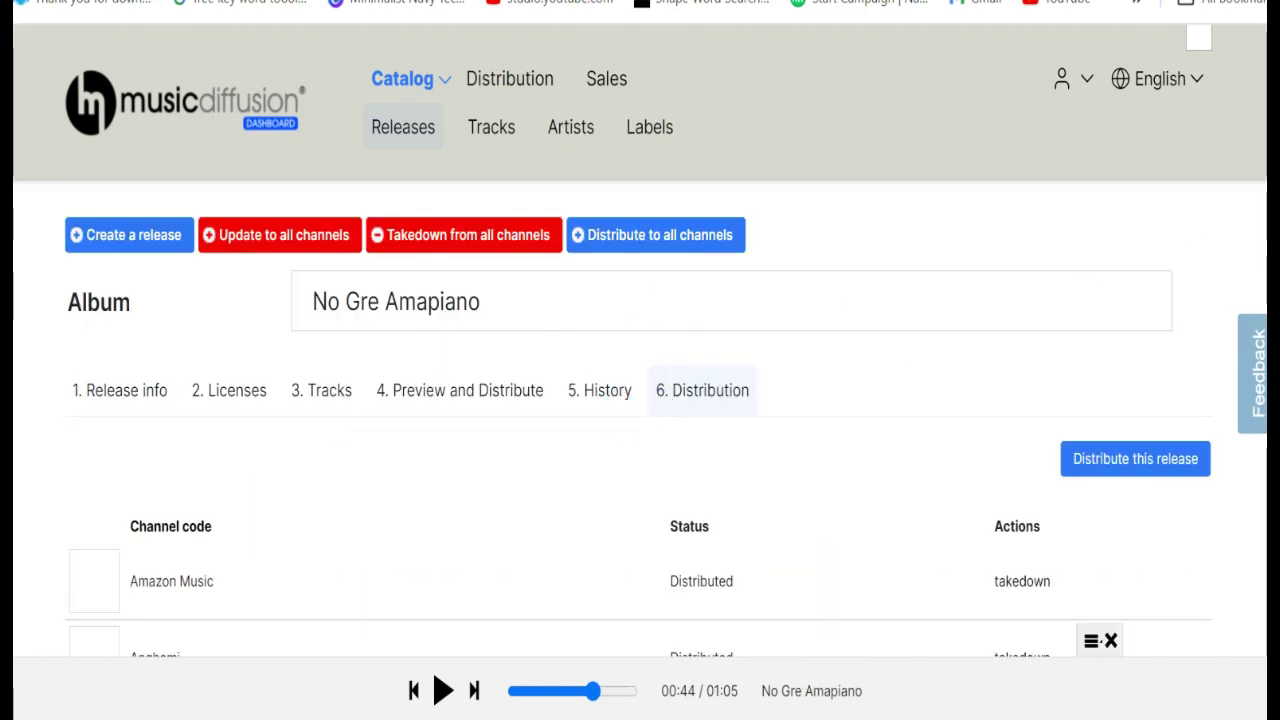
Step: Review the channel table's Distributed and Not distributed statuses, scrolling down and back up
{"action": "scroll", "coordinate": [738, 343], "scroll_direction": "down", "scroll_amount": 3}
{"action": "scroll", "coordinate": [738, 343], "scroll_direction": "down", "scroll_amount": 1}
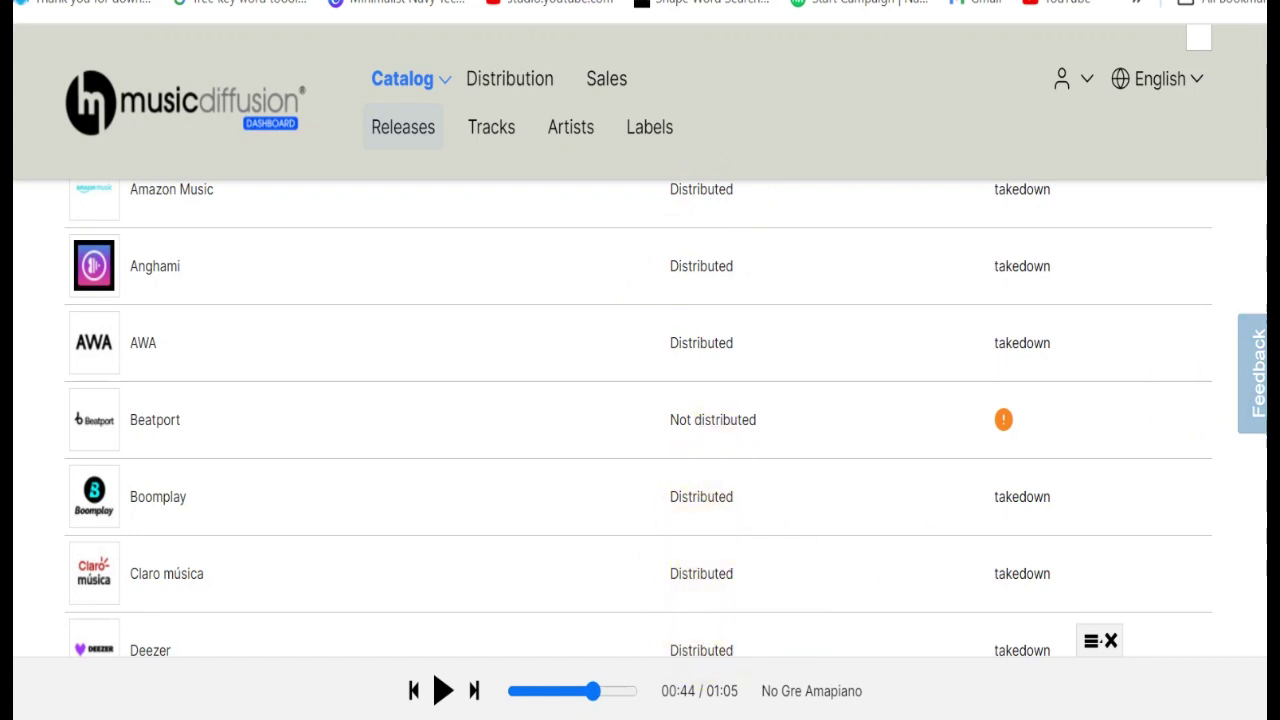
{"action": "scroll", "coordinate": [640, 420], "scroll_direction": "down", "scroll_amount": 4}
{"action": "scroll", "coordinate": [640, 420], "scroll_direction": "down", "scroll_amount": 2}
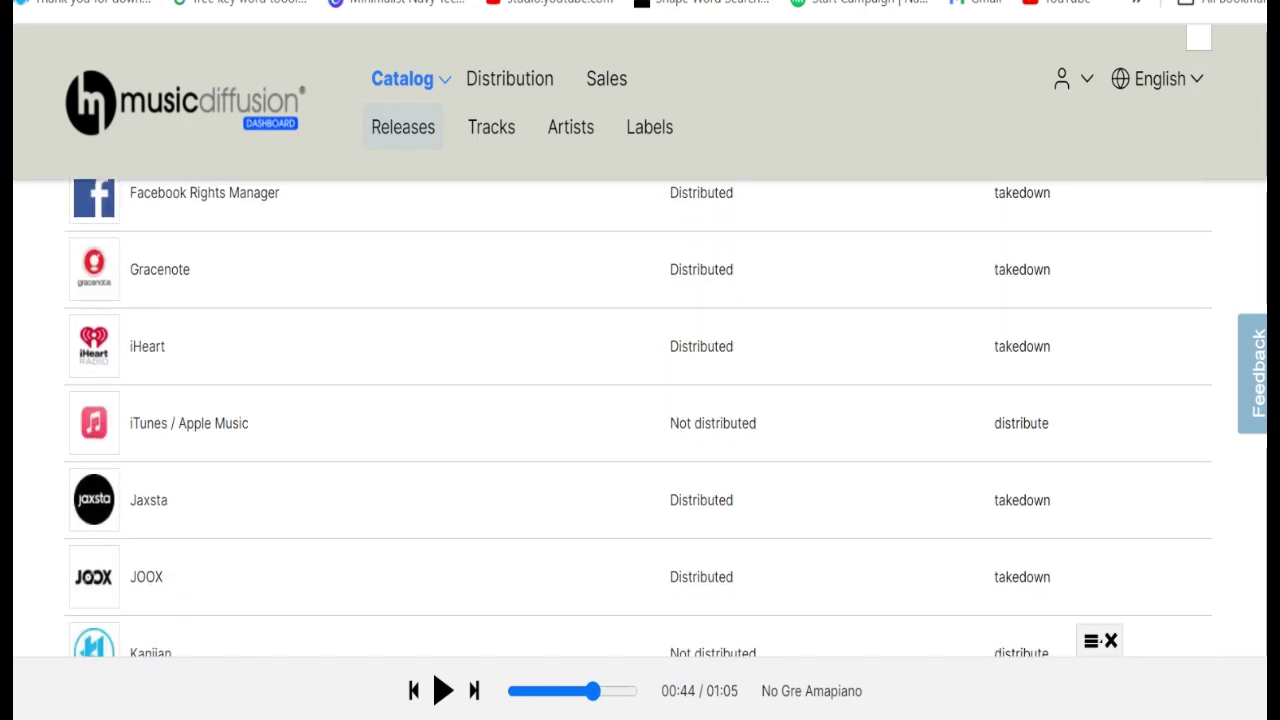
{"action": "scroll", "coordinate": [394, 420], "scroll_direction": "down", "scroll_amount": 1}
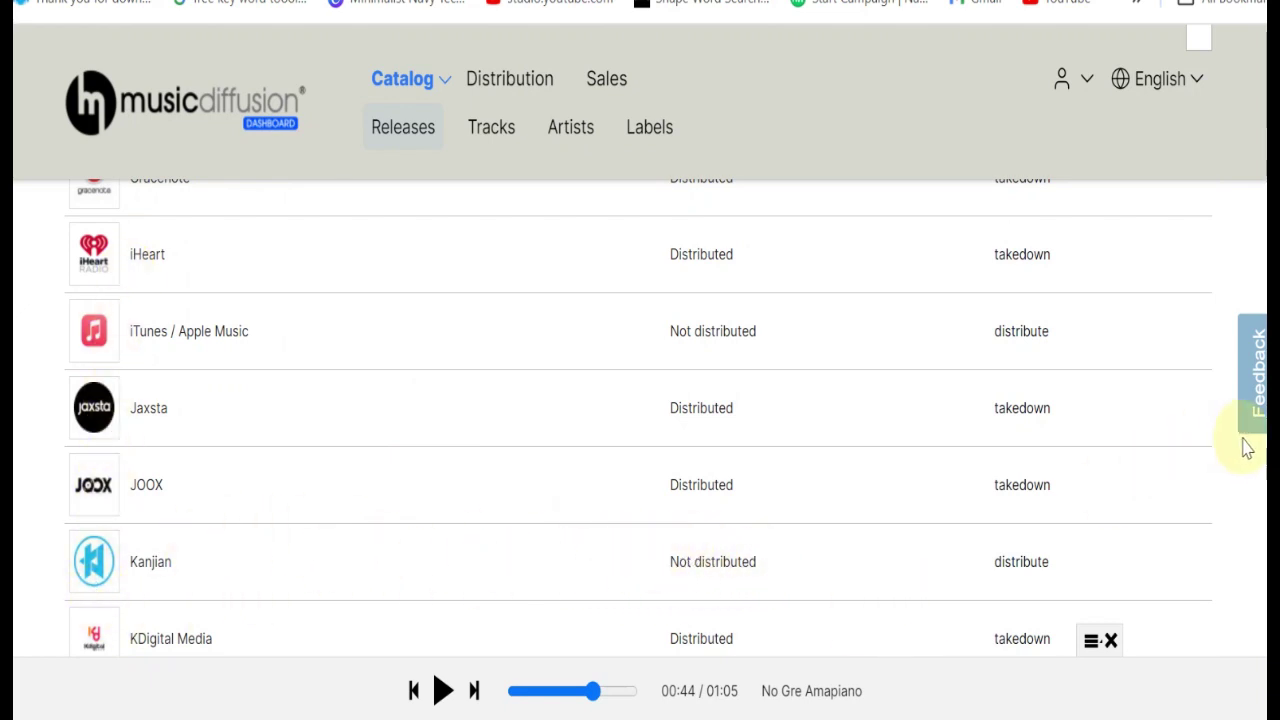
{"action": "scroll", "coordinate": [640, 418], "scroll_direction": "up", "scroll_amount": 5}
{"action": "scroll", "coordinate": [640, 418], "scroll_direction": "up", "scroll_amount": 3}
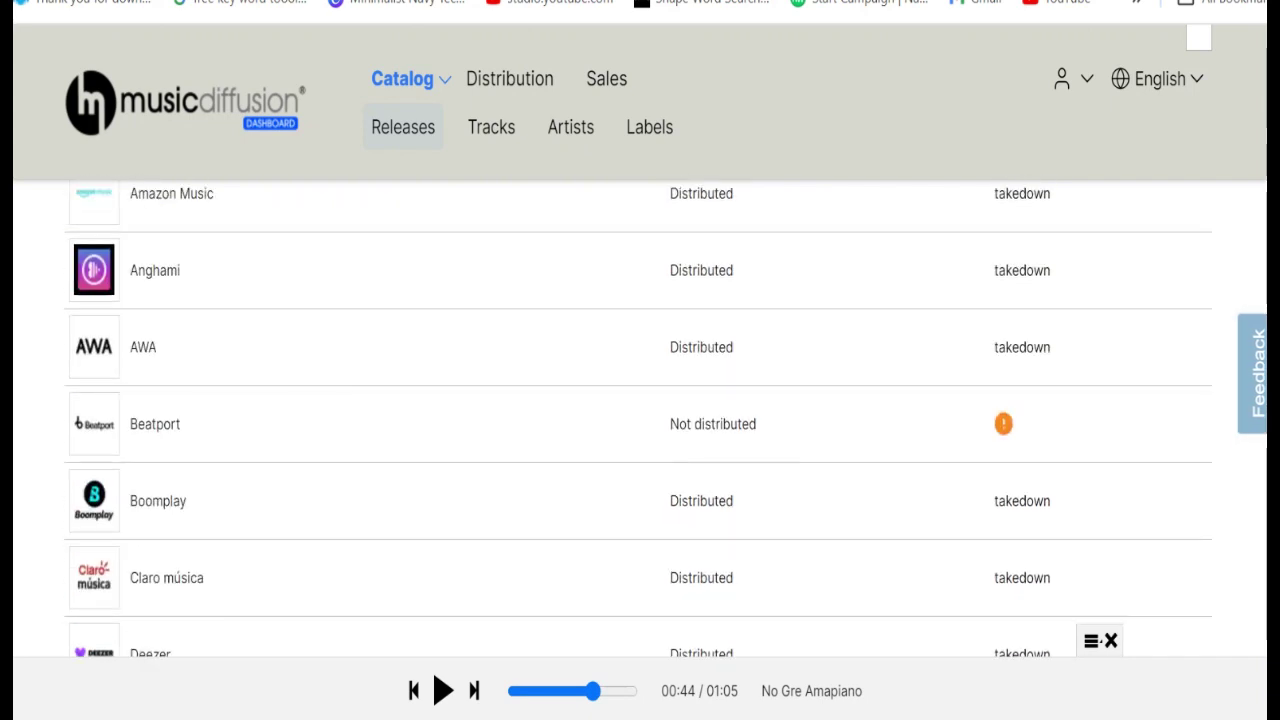
{"action": "scroll", "coordinate": [640, 418], "scroll_direction": "up", "scroll_amount": 2}
{"action": "scroll", "coordinate": [640, 418], "scroll_direction": "up", "scroll_amount": 2}
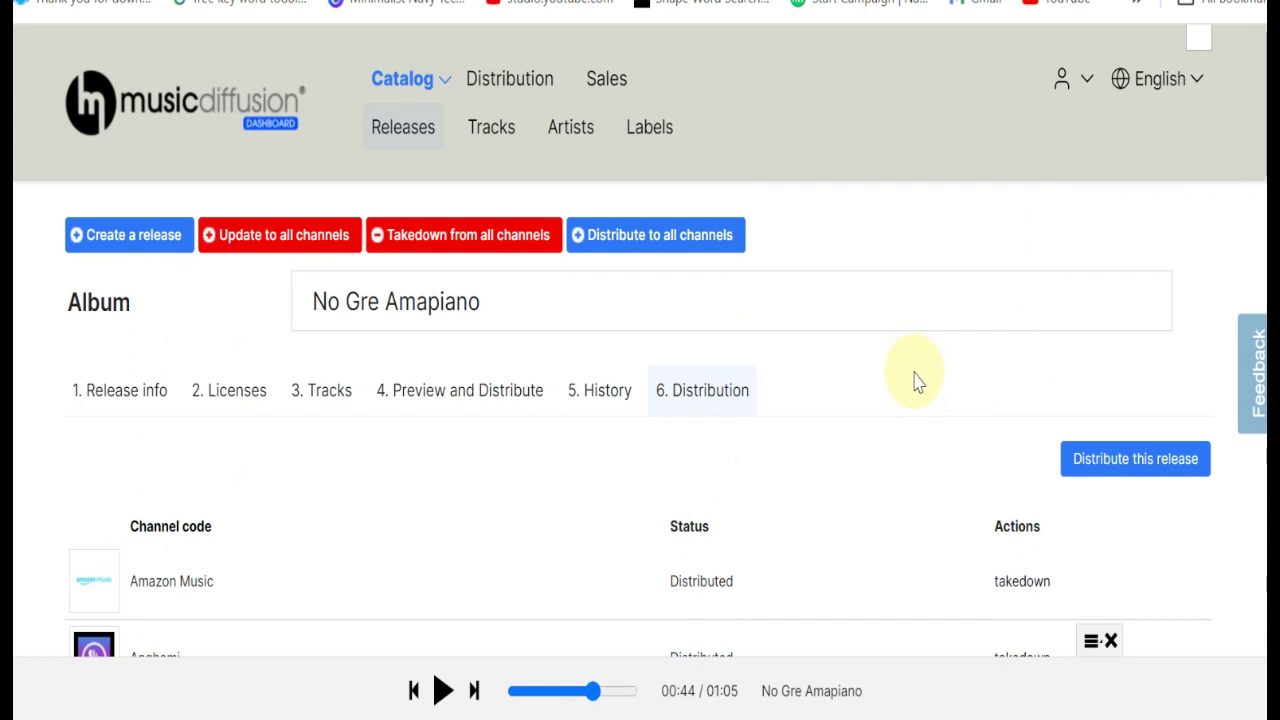
Step: Go to Catalog > Releases and select No Gre Amapiano's UPC and 2024-01-20 release date
{"action": "left_click", "coordinate": [407, 133]}
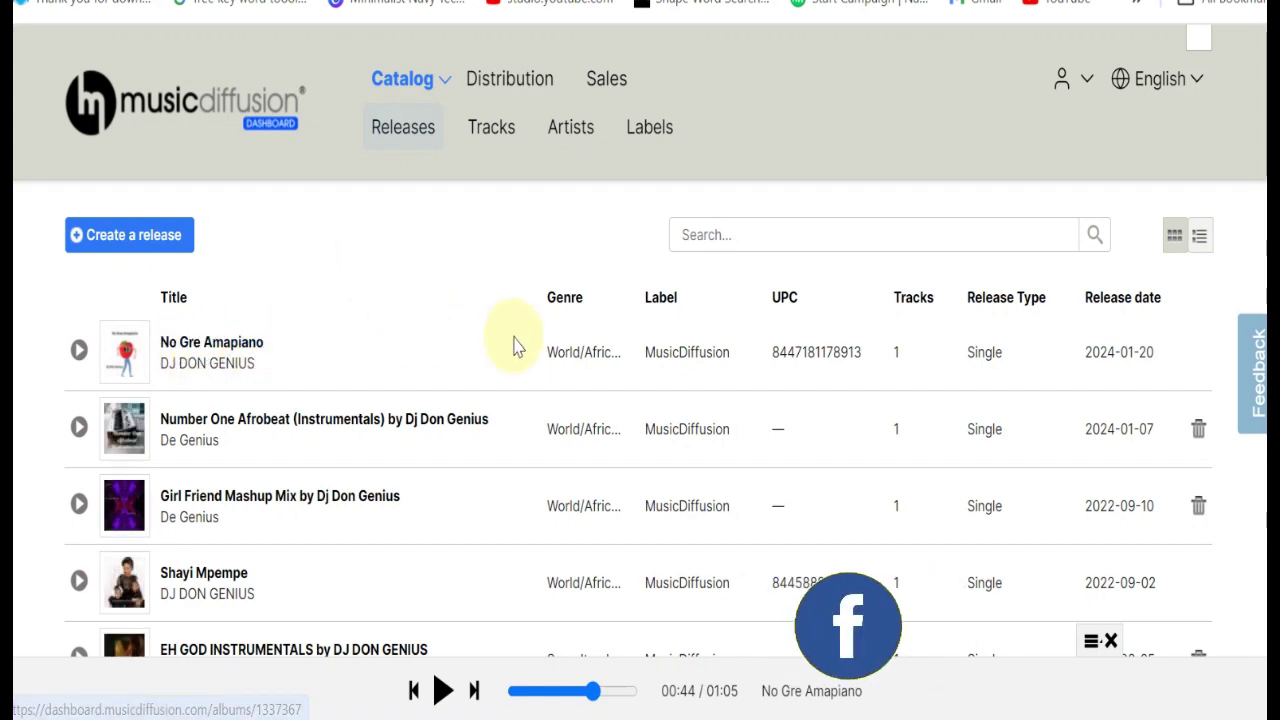
{"action": "left_click_drag", "start_coordinate": [857, 354], "coordinate": [771, 354]}
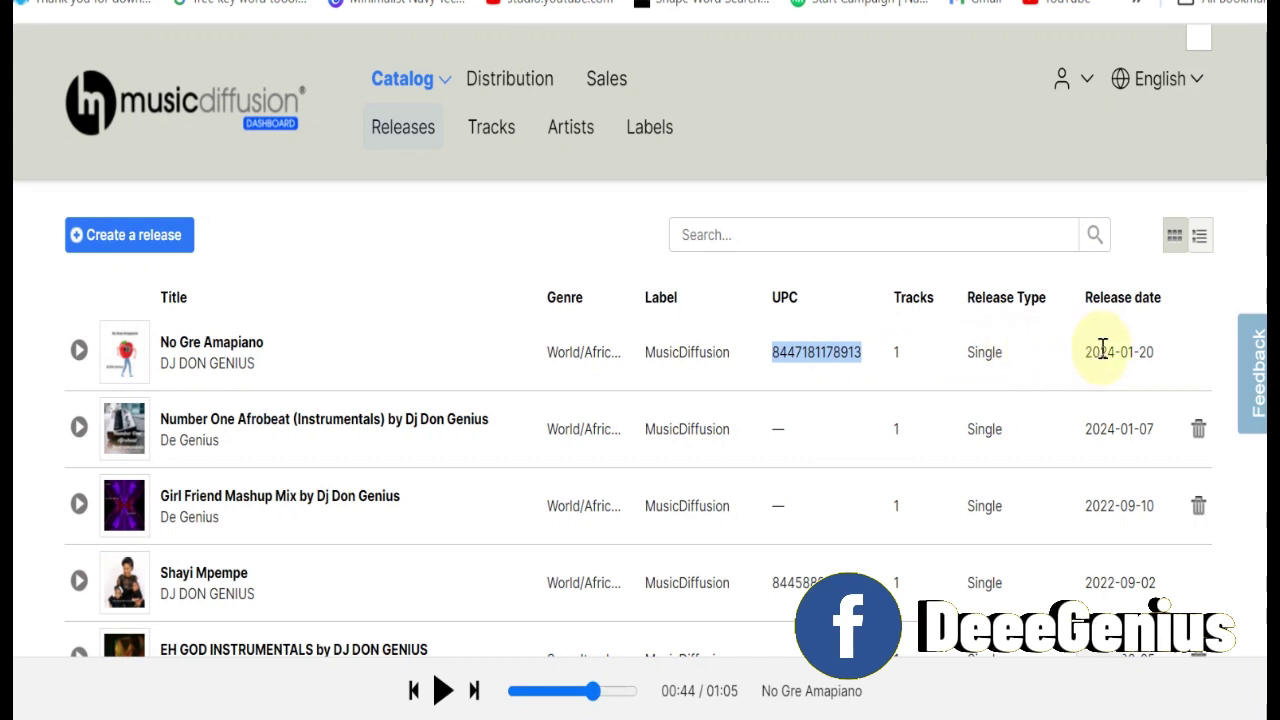
{"action": "left_click_drag", "start_coordinate": [1160, 354], "coordinate": [1092, 352]}
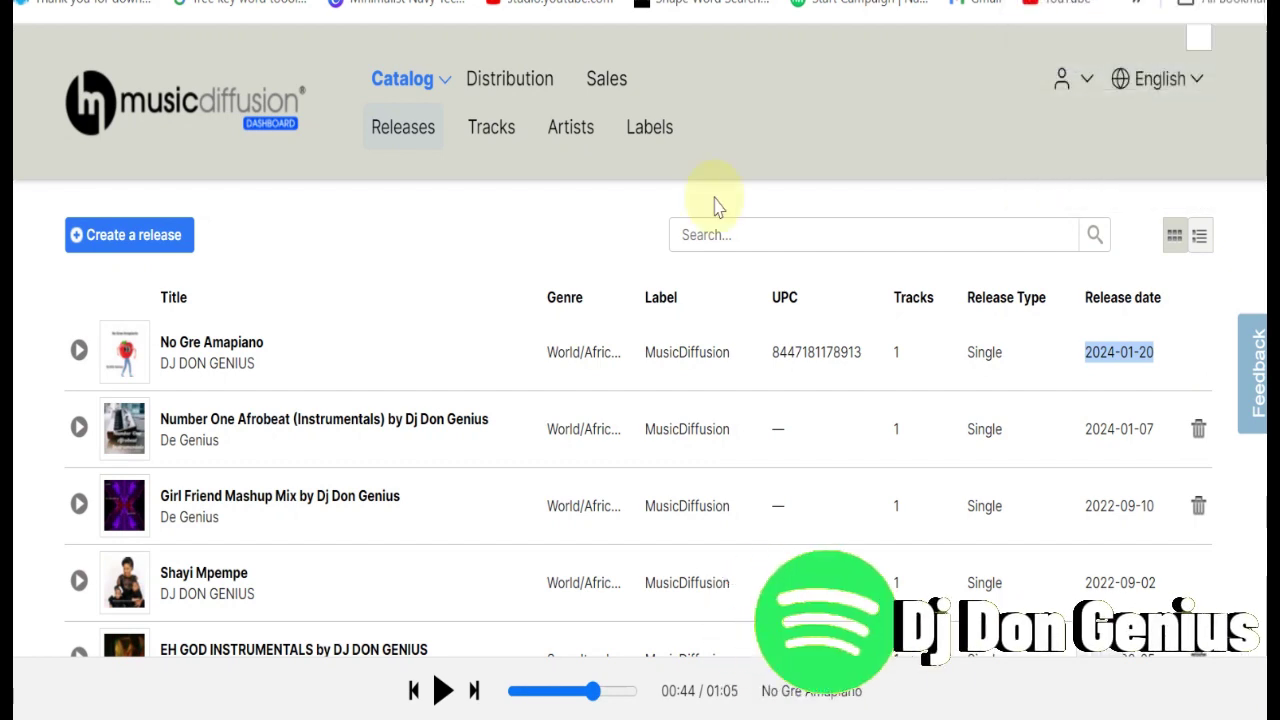
Step: In a new tab, Google 'No Gre Amapiano By Dj Don Genius' and open the YouTube result
{"action": "key", "text": "ctrl+t"}
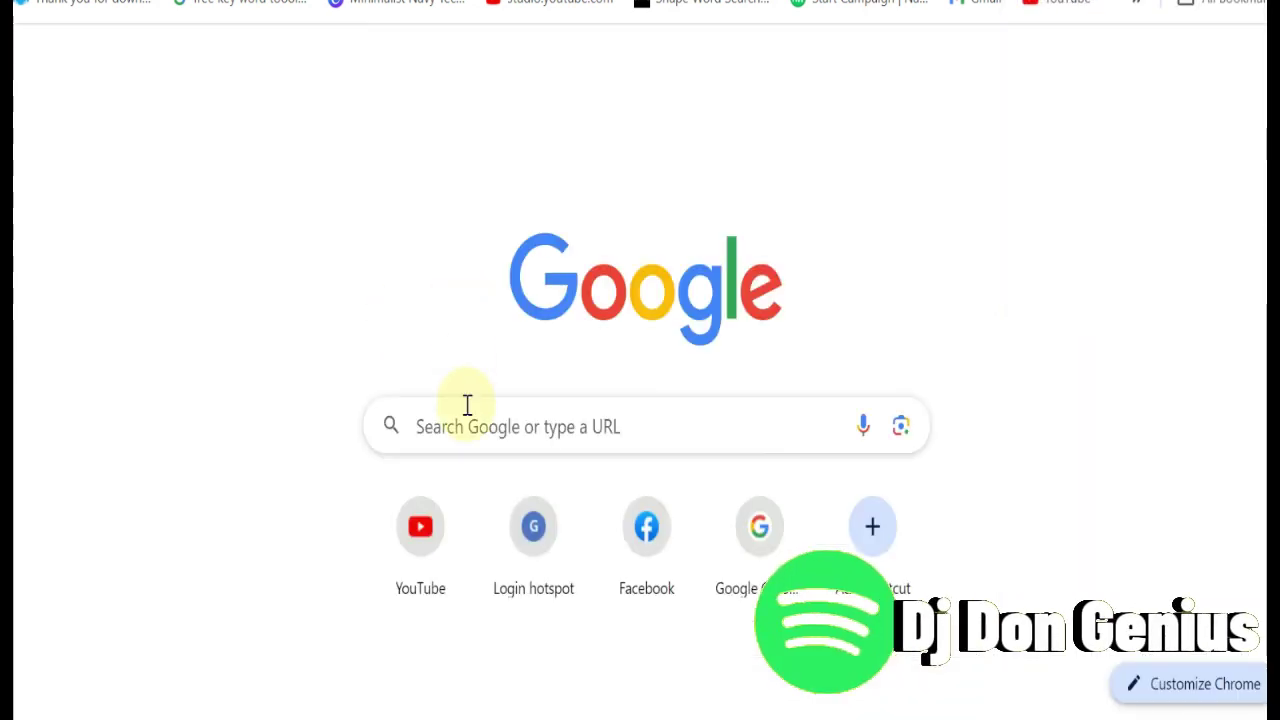
{"action": "left_click", "coordinate": [467, 404]}
{"action": "type", "text": "No Gre Amapiano By Dj Don Genius"}
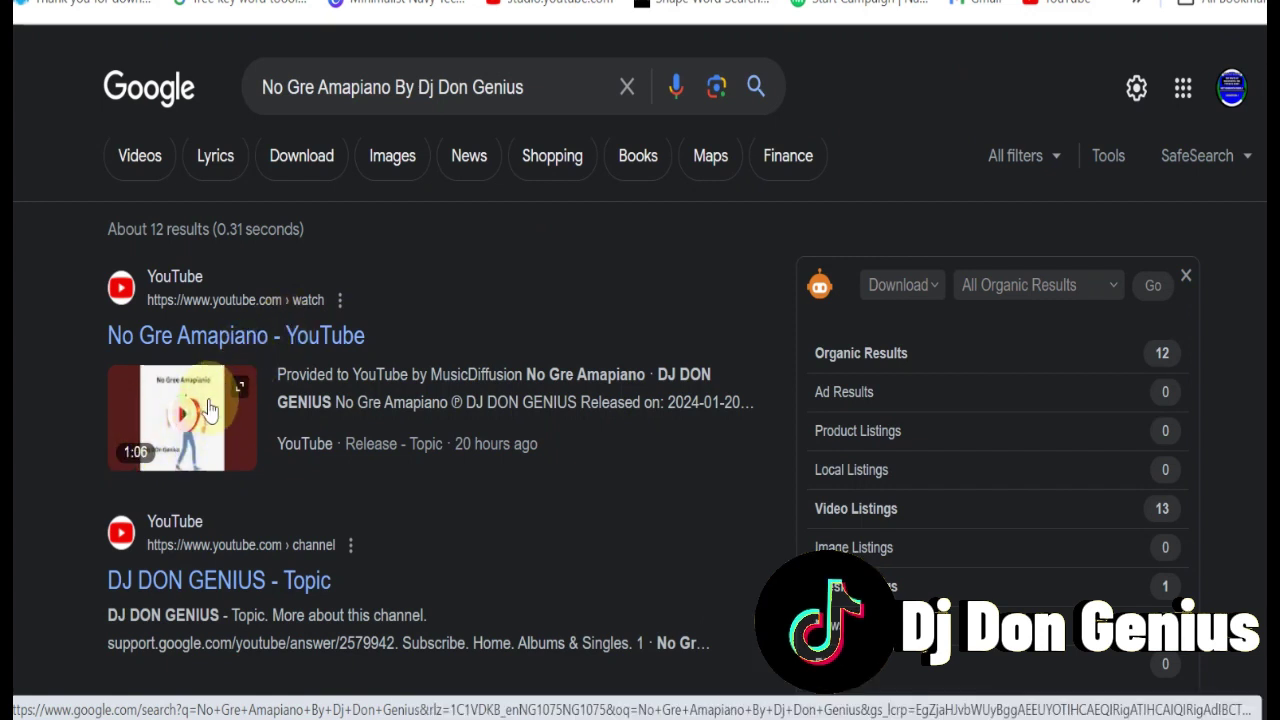
{"action": "right_click", "coordinate": [264, 343]}
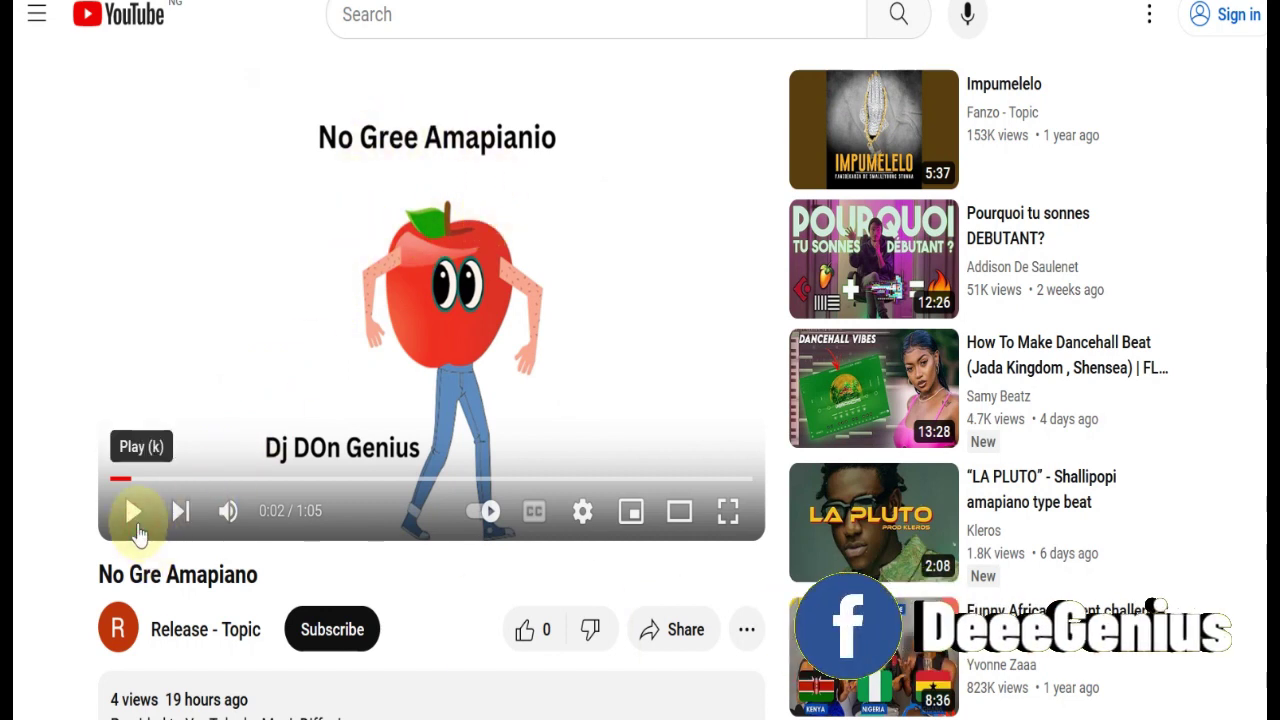
Step: Play and pause the No Gre Amapiano video, then expand its full description
{"action": "left_click", "coordinate": [138, 532]}
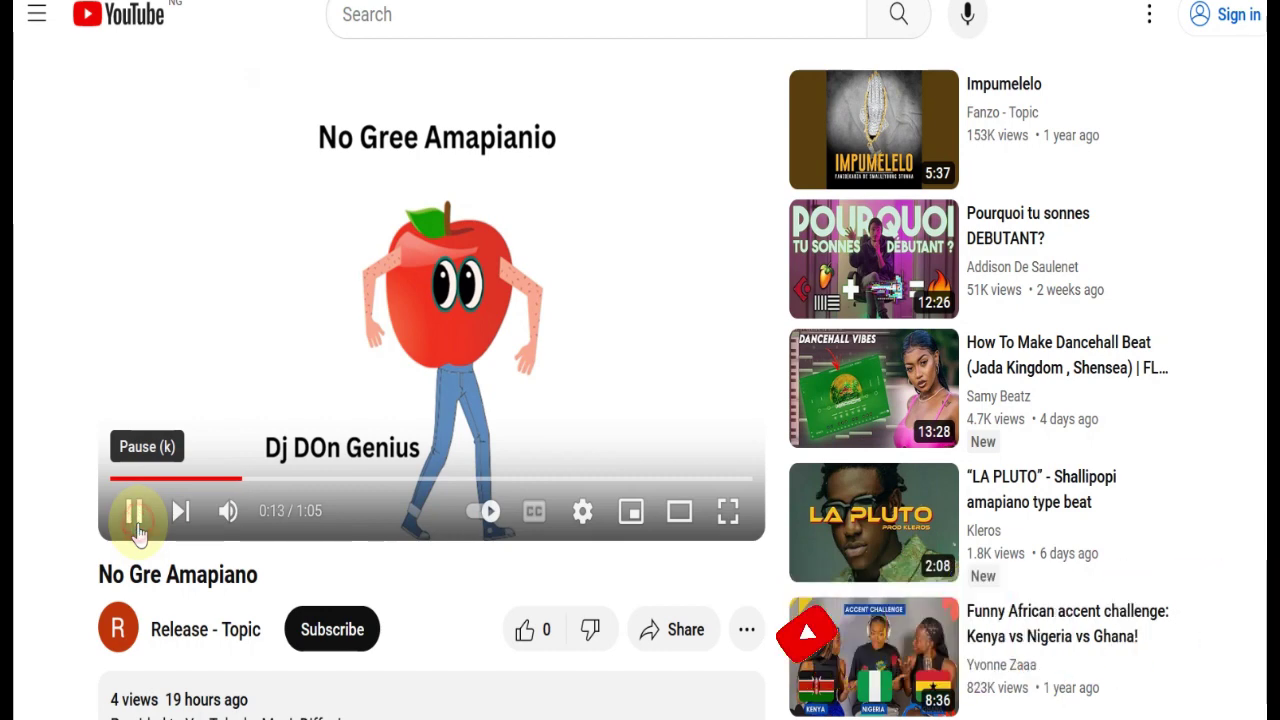
{"action": "left_click", "coordinate": [137, 534]}
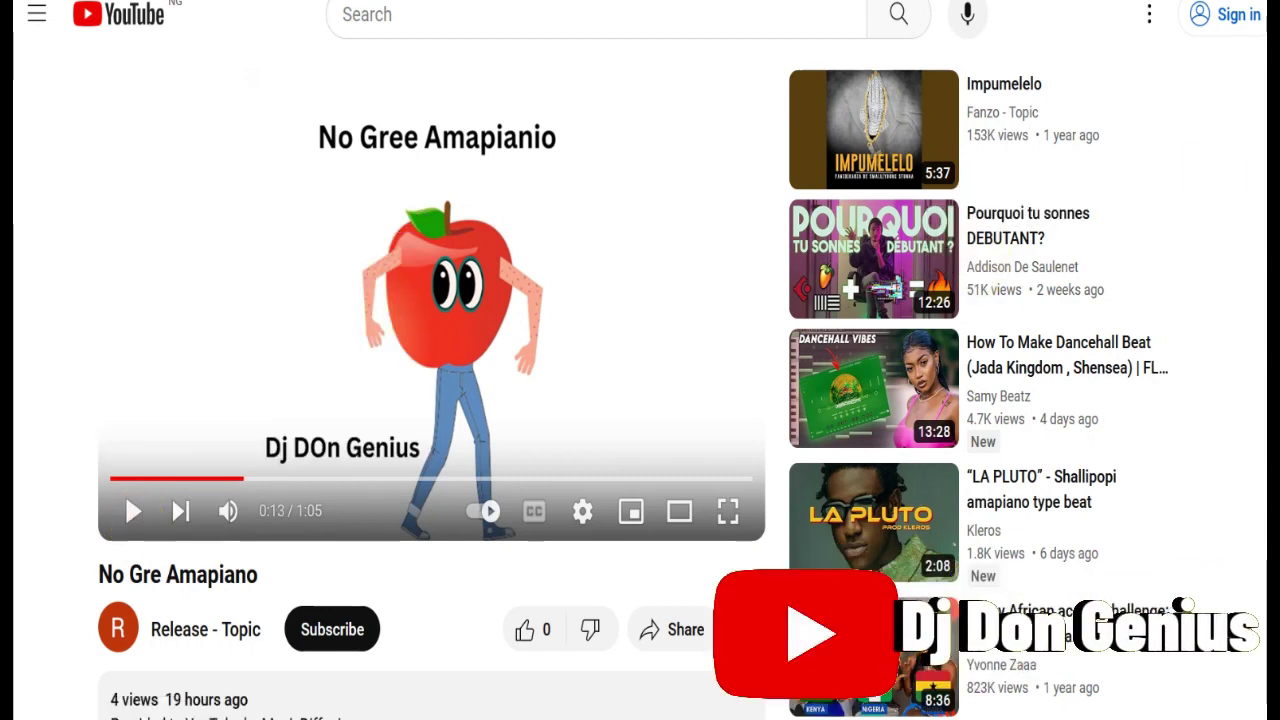
{"action": "scroll", "coordinate": [434, 380], "scroll_direction": "down", "scroll_amount": 2}
{"action": "scroll", "coordinate": [434, 380], "scroll_direction": "down", "scroll_amount": 2}
{"action": "left_click", "coordinate": [360, 415]}
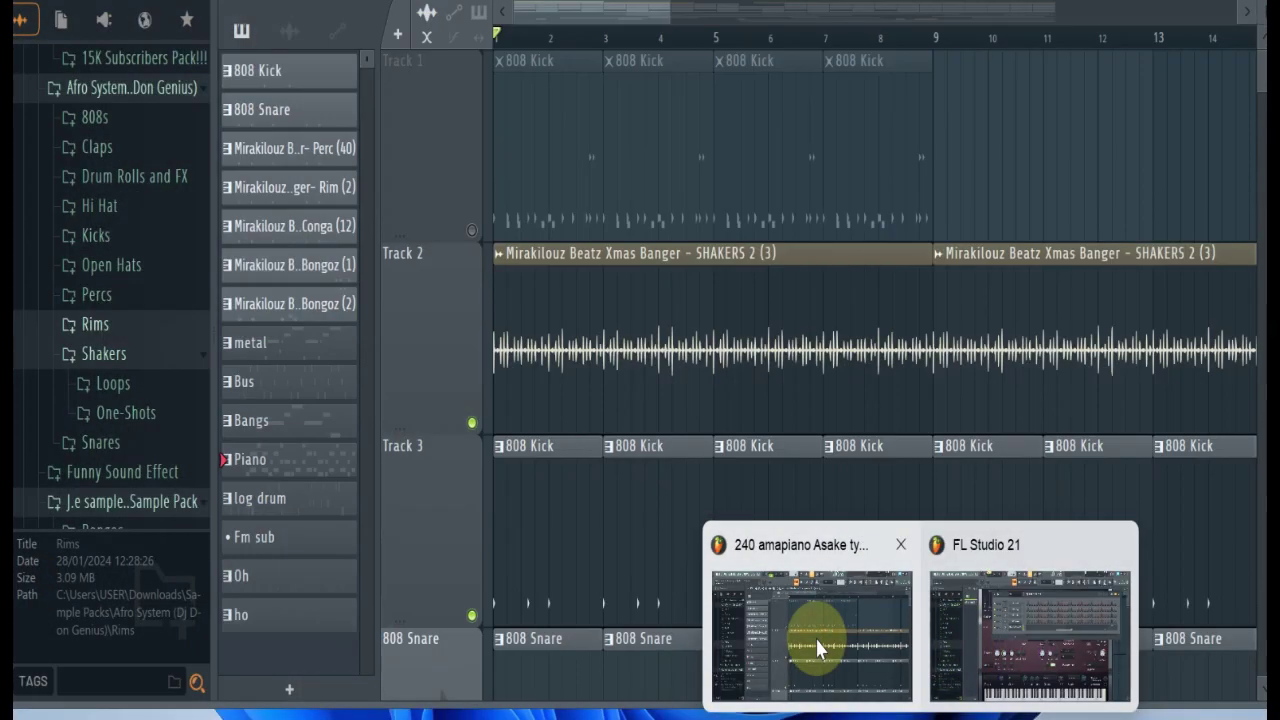
Step: Switch to the FL Studio amapiano project, play and stop it, and toggle the Afro System folder
{"action": "left_click", "coordinate": [818, 648]}
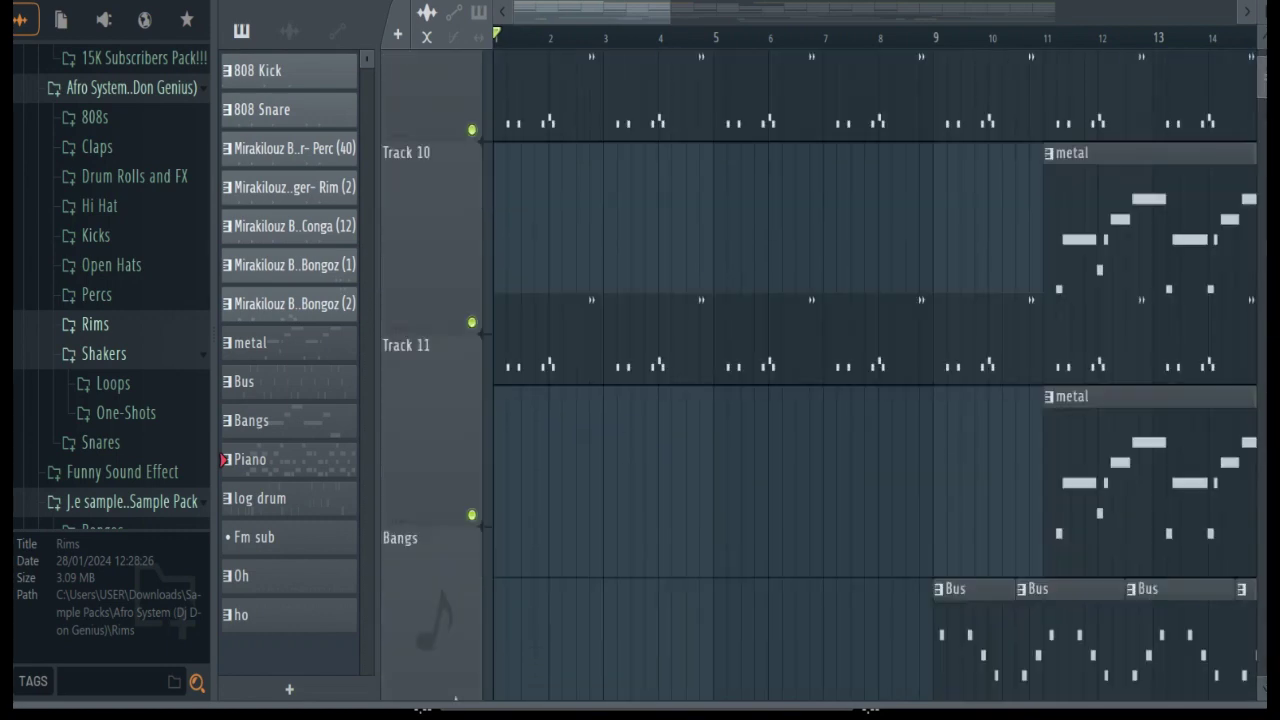
{"action": "left_click_drag", "start_coordinate": [1258, 85], "coordinate": [1258, 80]}
{"action": "key", "text": "space"}
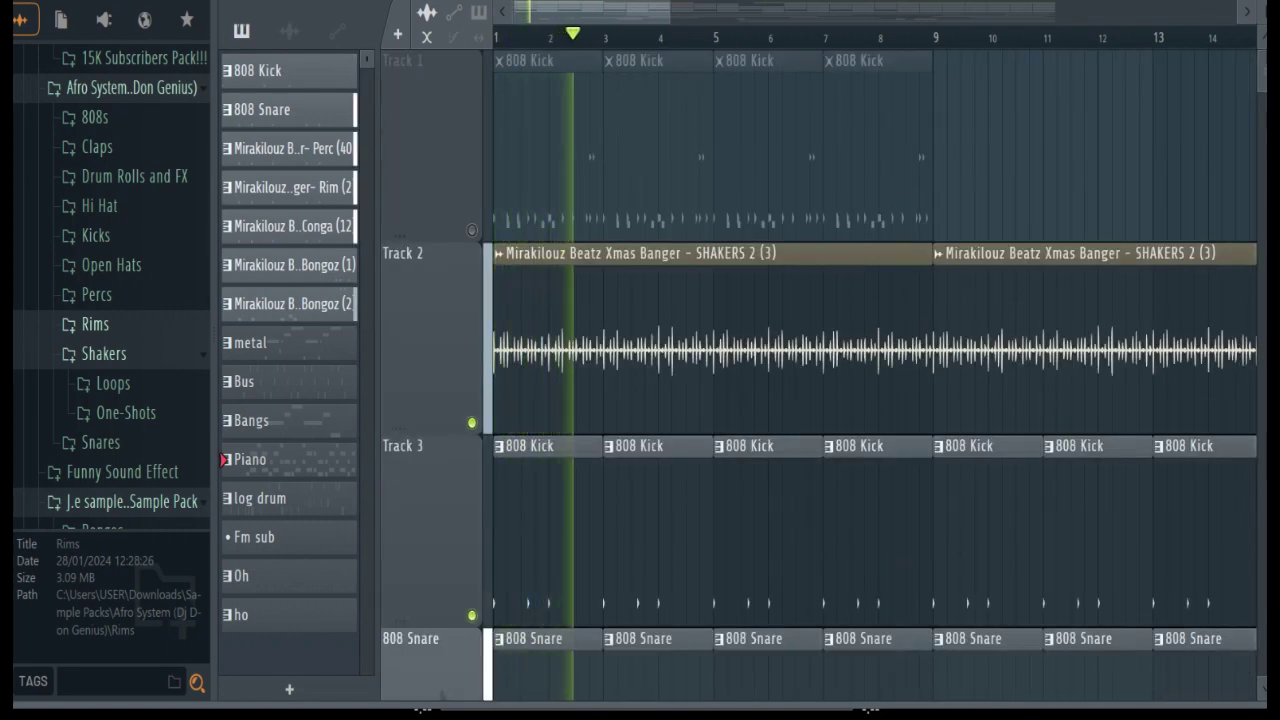
{"action": "key", "text": "space"}
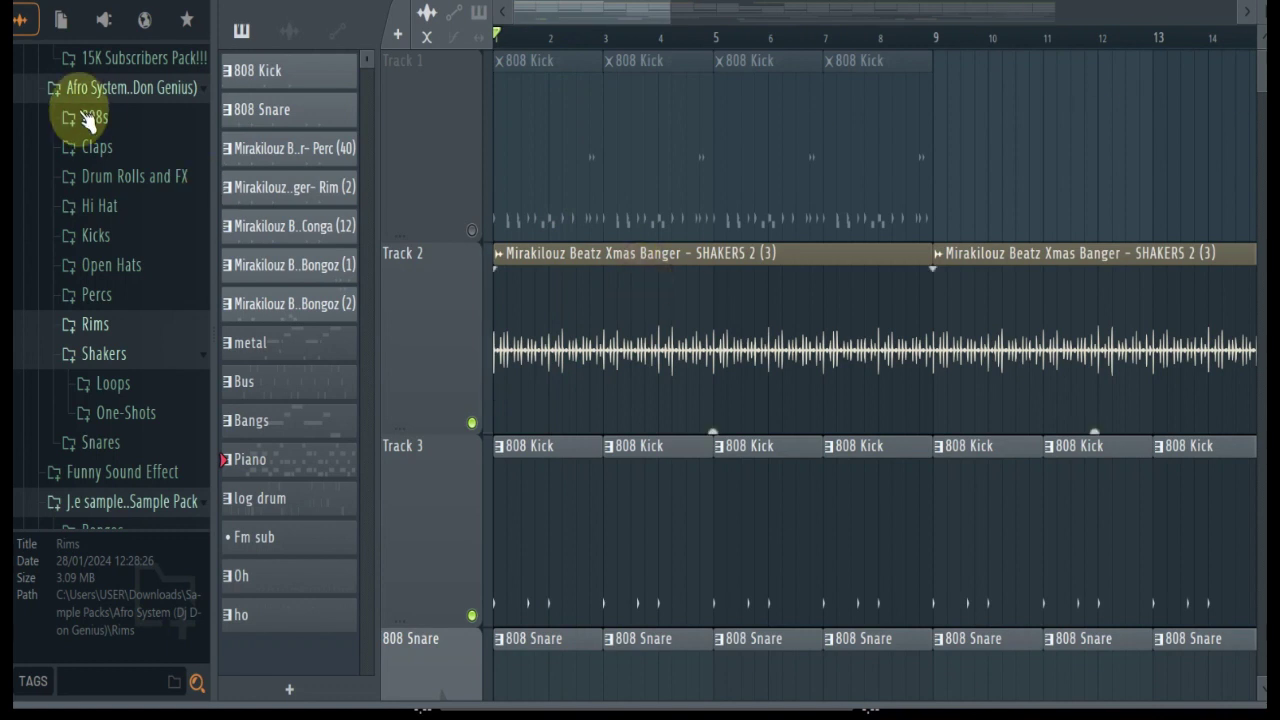
{"action": "left_click", "coordinate": [88, 100]}
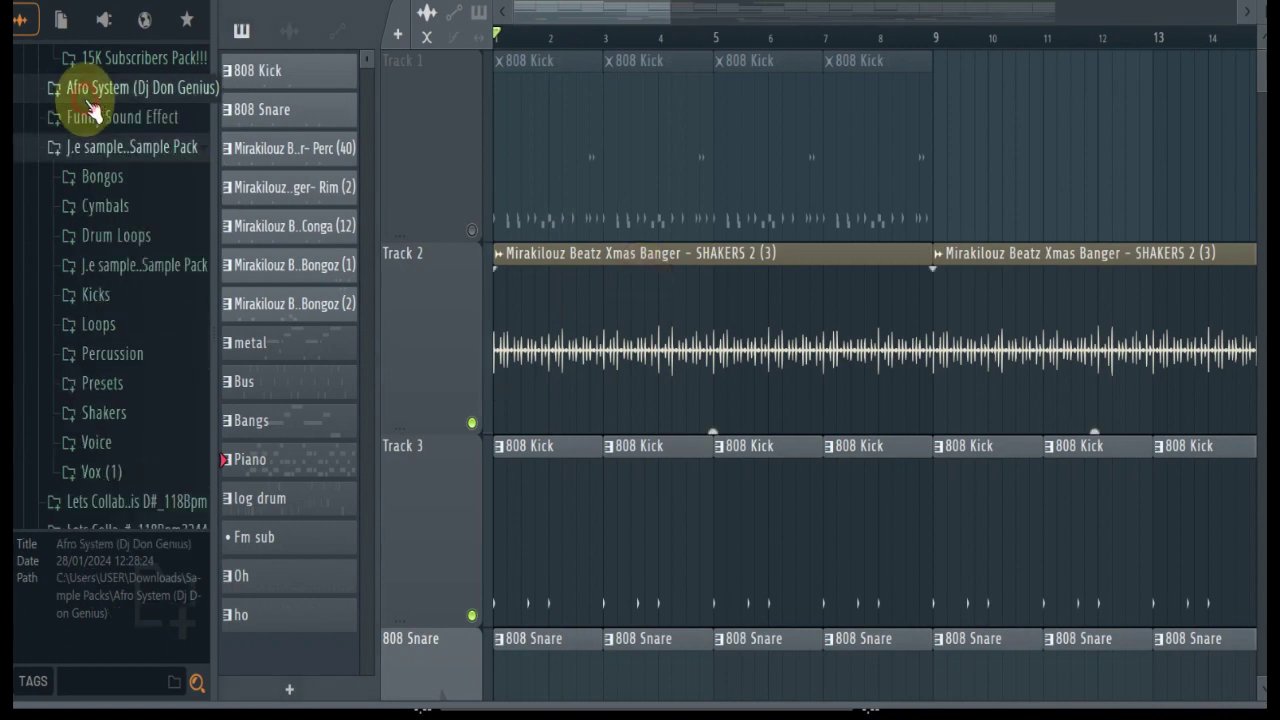
{"action": "left_click", "coordinate": [88, 100]}
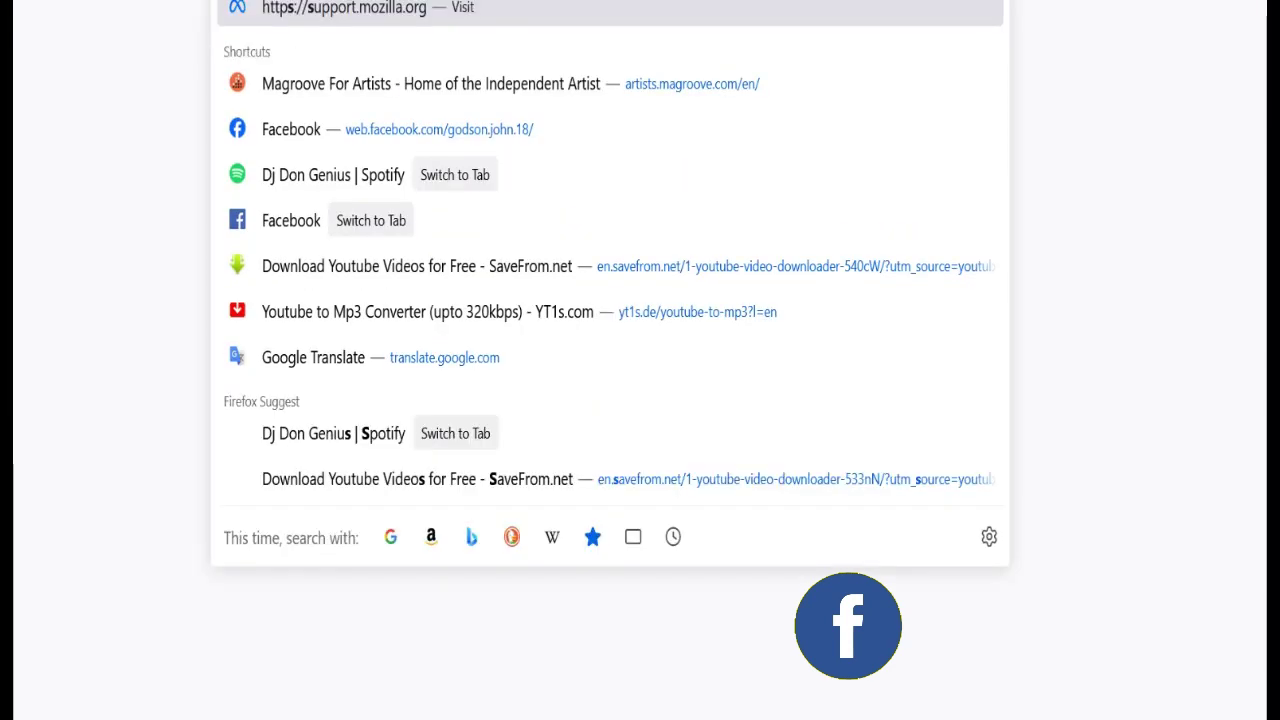
Step: Browse the De-Genius Selar store down to the ₦3,000 Afro System pack, then return to VirtualDJ
{"action": "type", "text": "ela"}
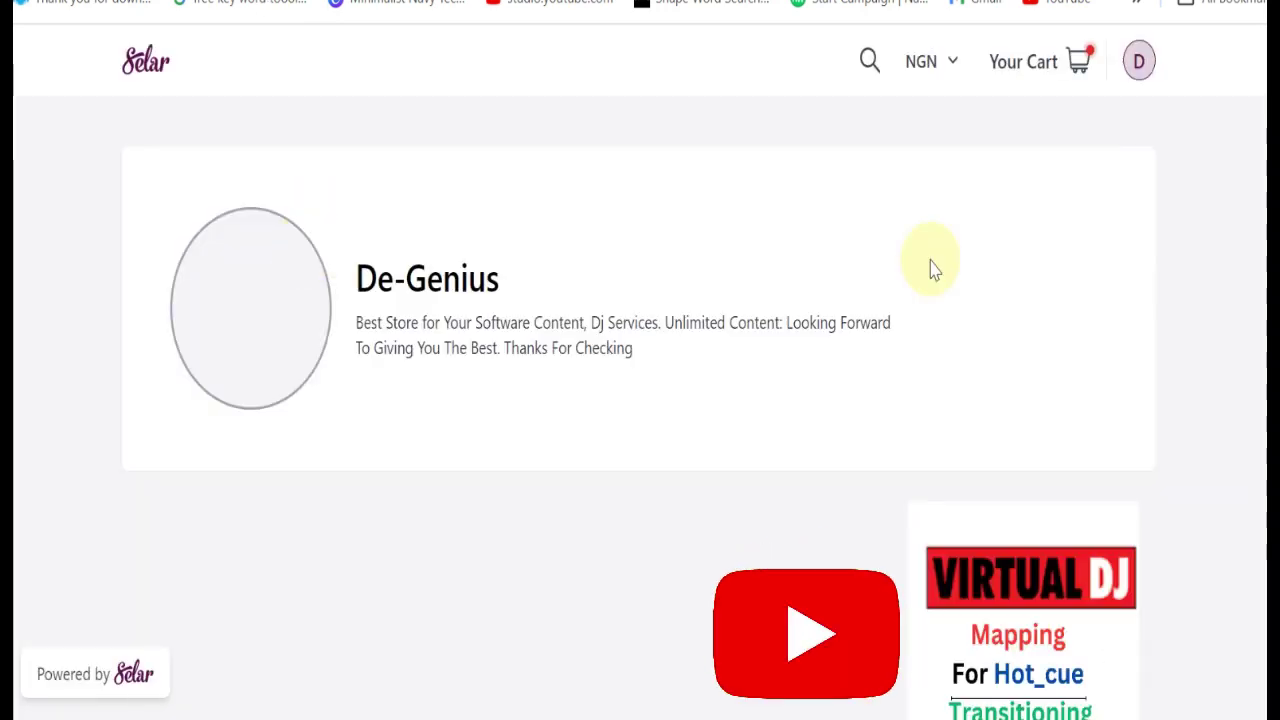
{"action": "scroll", "coordinate": [491, 423], "scroll_direction": "down", "scroll_amount": 3}
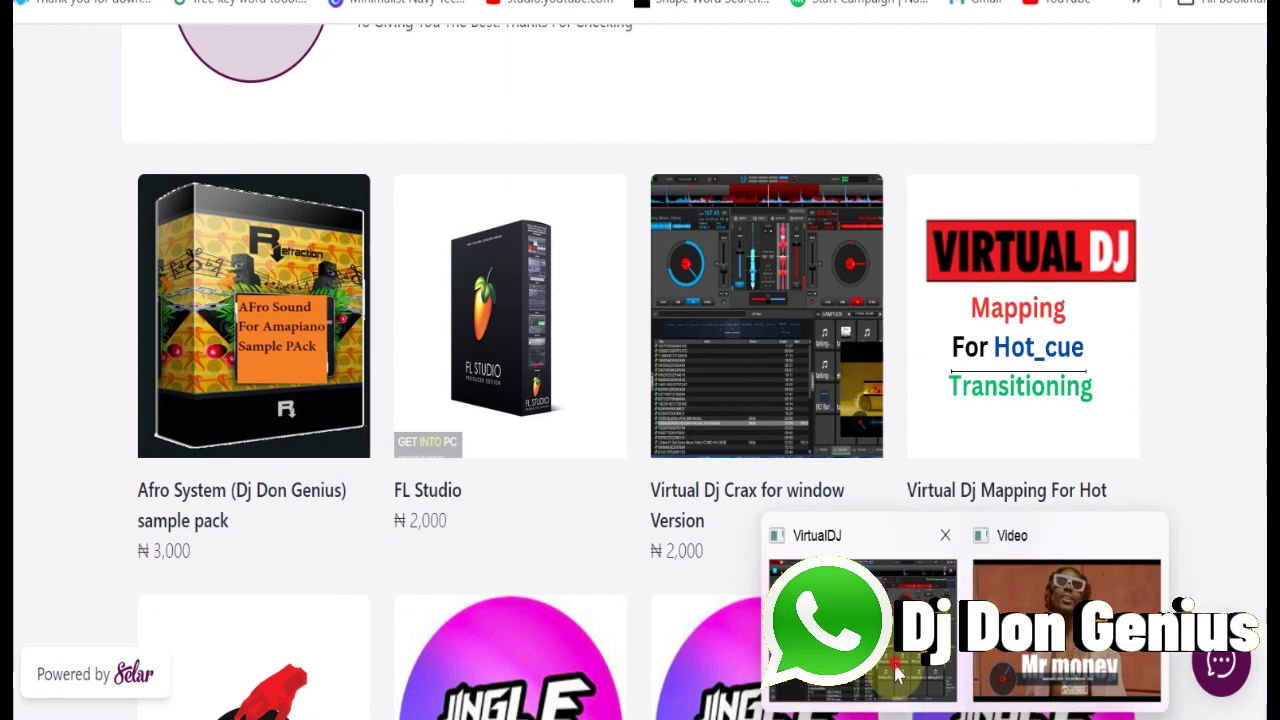
{"action": "left_click", "coordinate": [895, 668]}
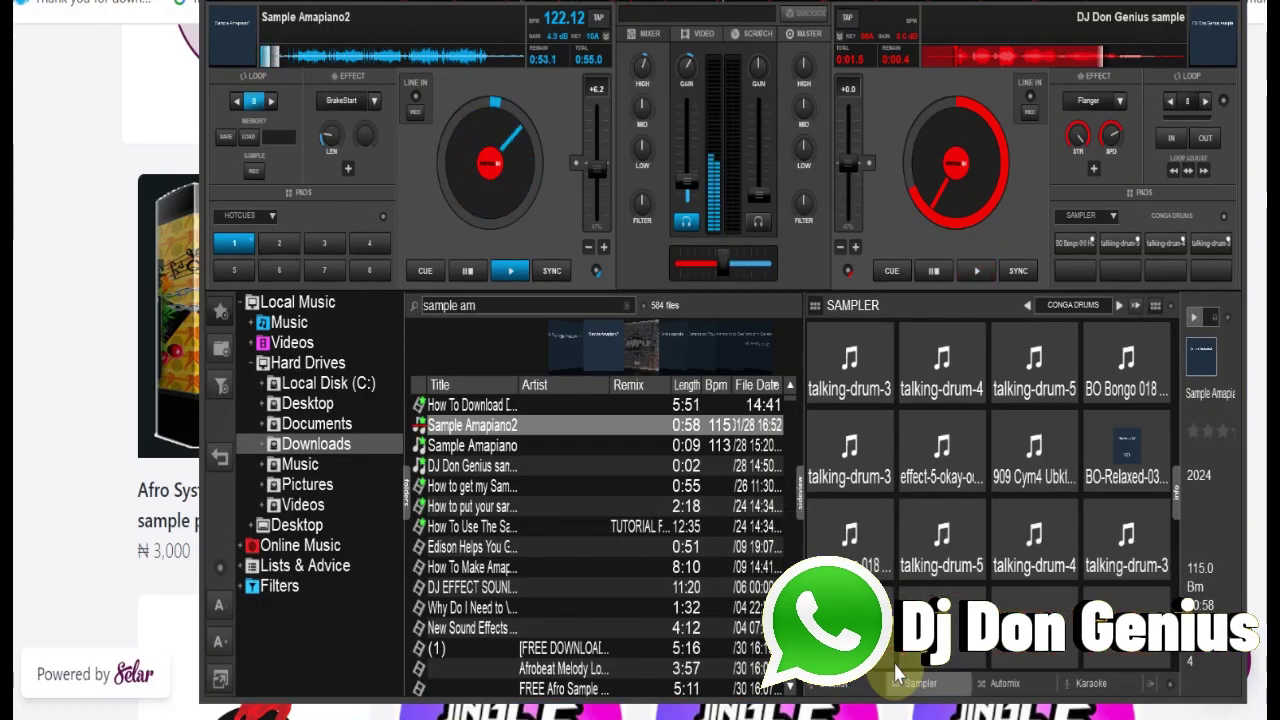